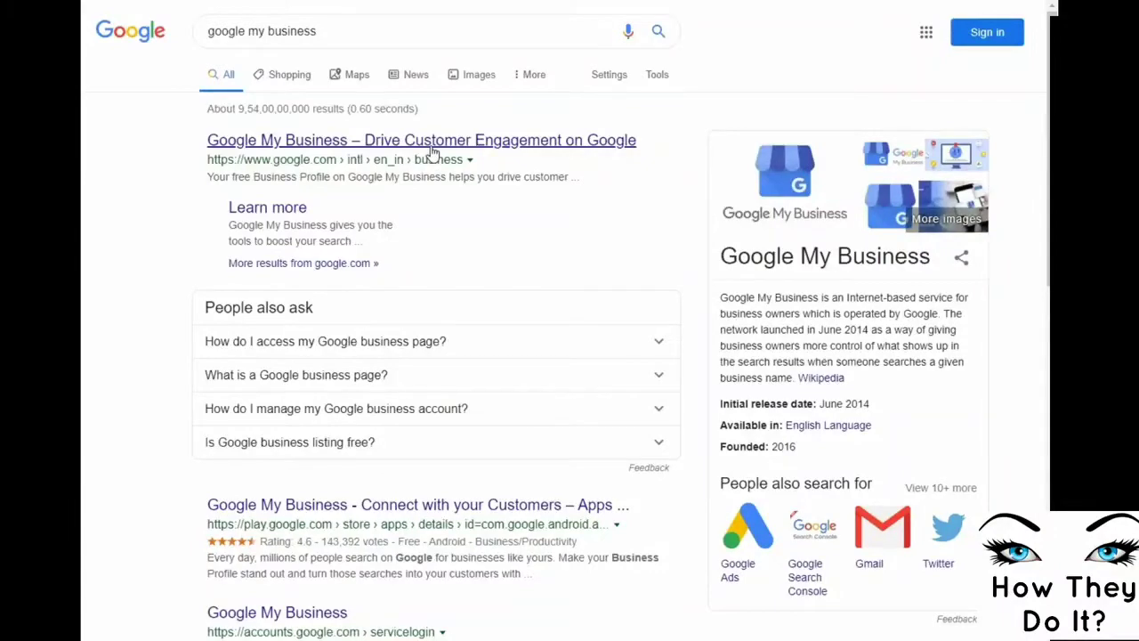
Open the Google My Business site from the search results and start managing a business profile
{"action": "left_click", "coordinate": [431, 149]}
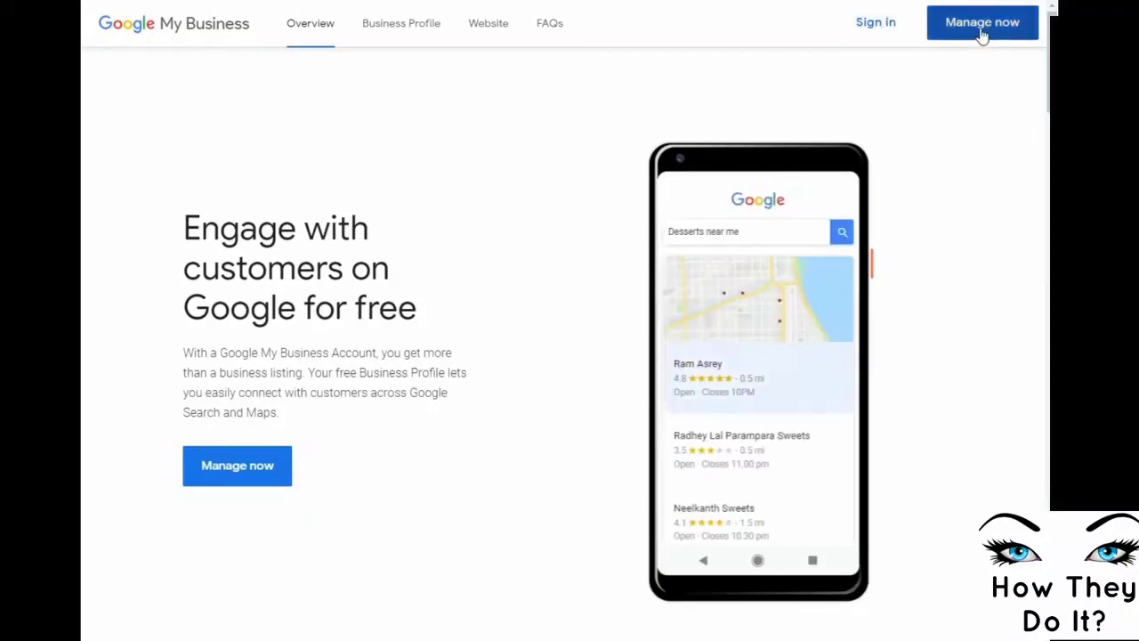
{"action": "left_click", "coordinate": [223, 475]}
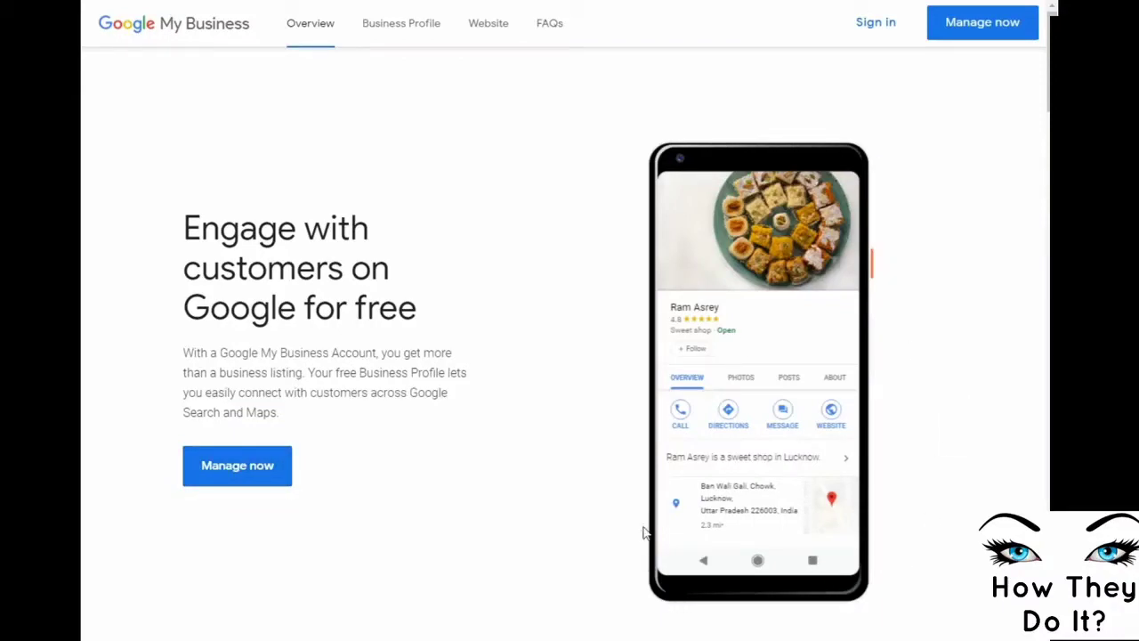
Sign in with another Google account by entering its email address and password
{"action": "left_click", "coordinate": [880, 25]}
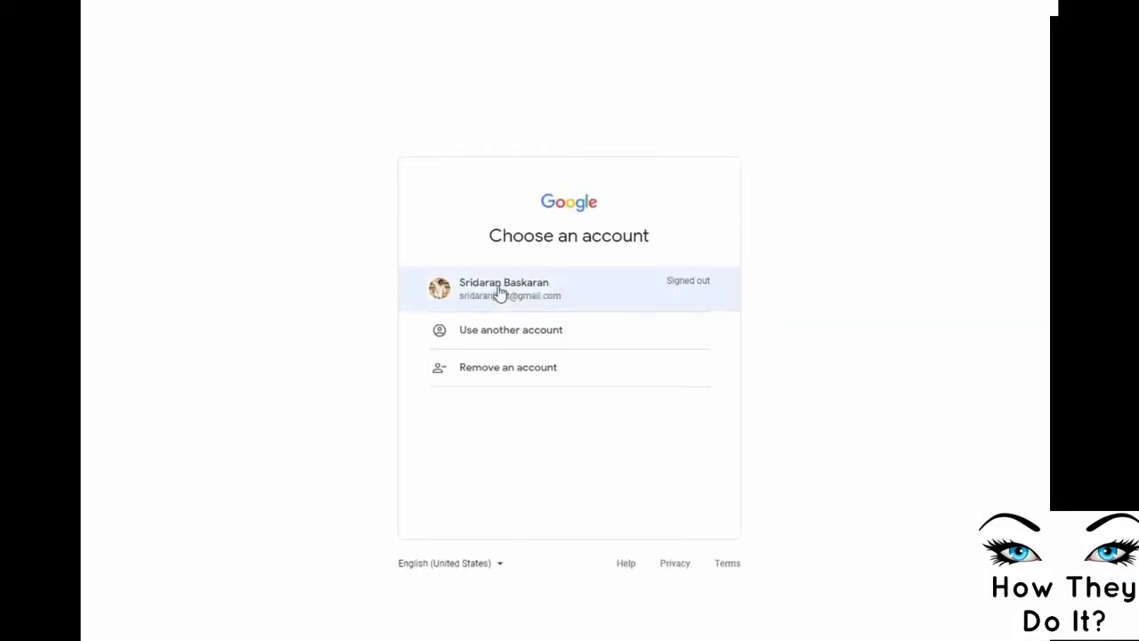
{"action": "left_click", "coordinate": [493, 345]}
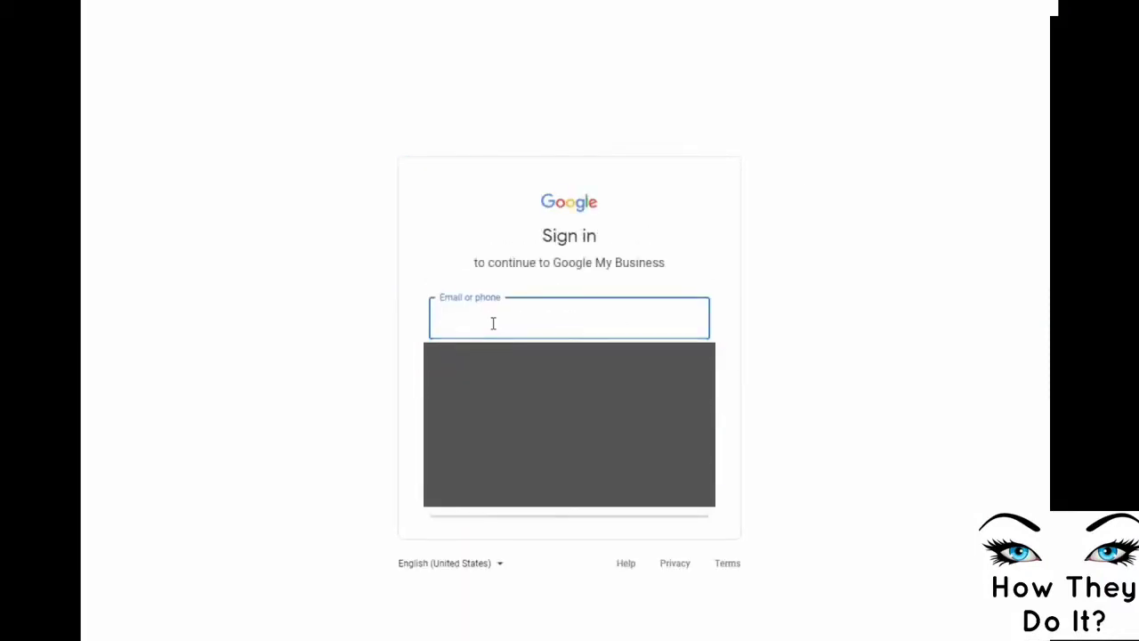
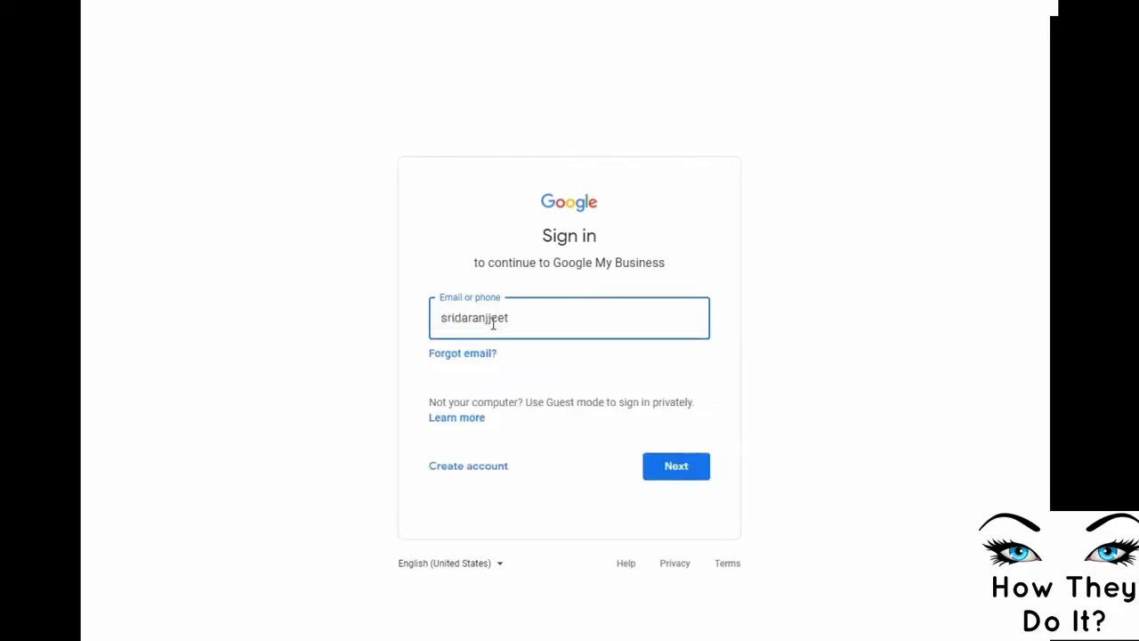
{"action": "key", "text": "Return"}
{"action": "type", "text": "•••"}
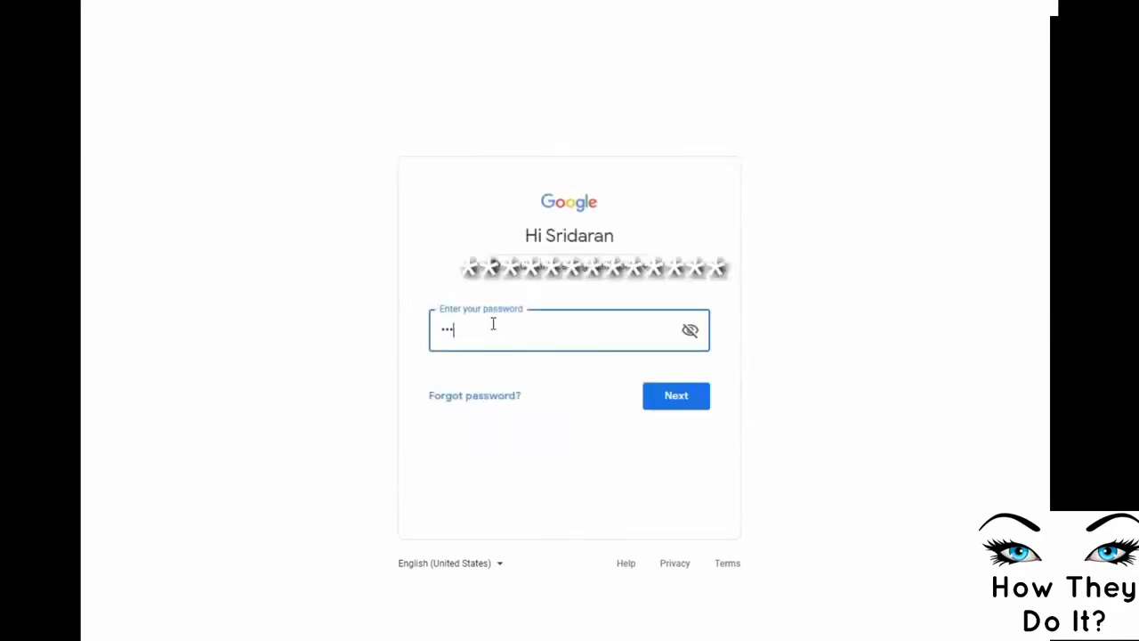
{"action": "type", "text": "••••"}
{"action": "left_click", "coordinate": [689, 398]}
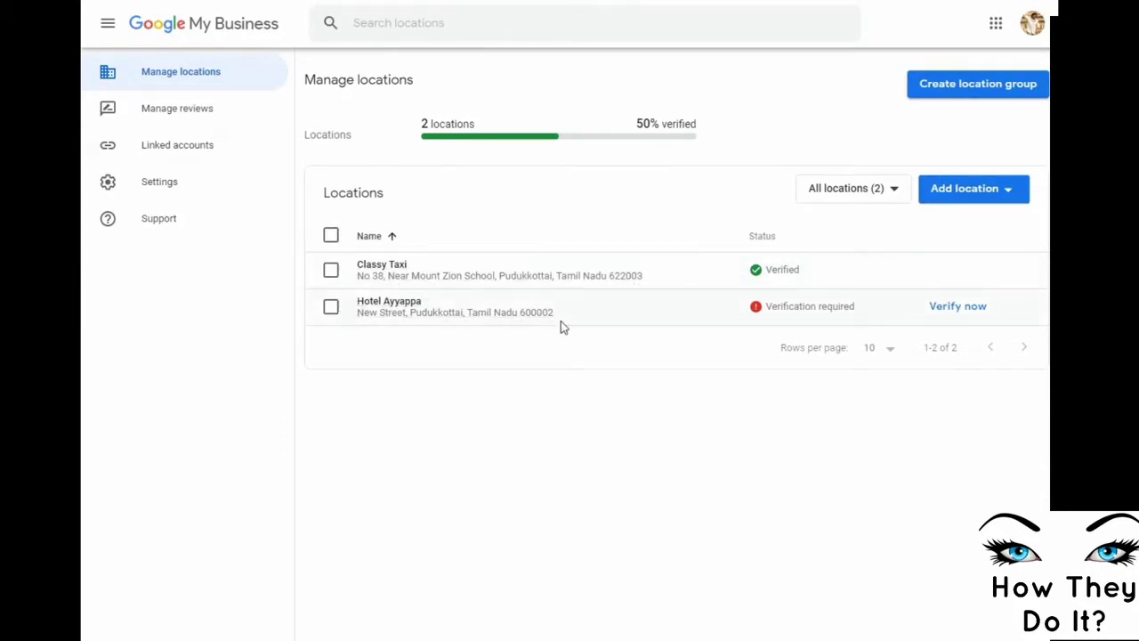
Browse Classy Taxi's customer reviews and linked accounts, then go back to Manage locations
{"action": "left_click", "coordinate": [181, 125]}
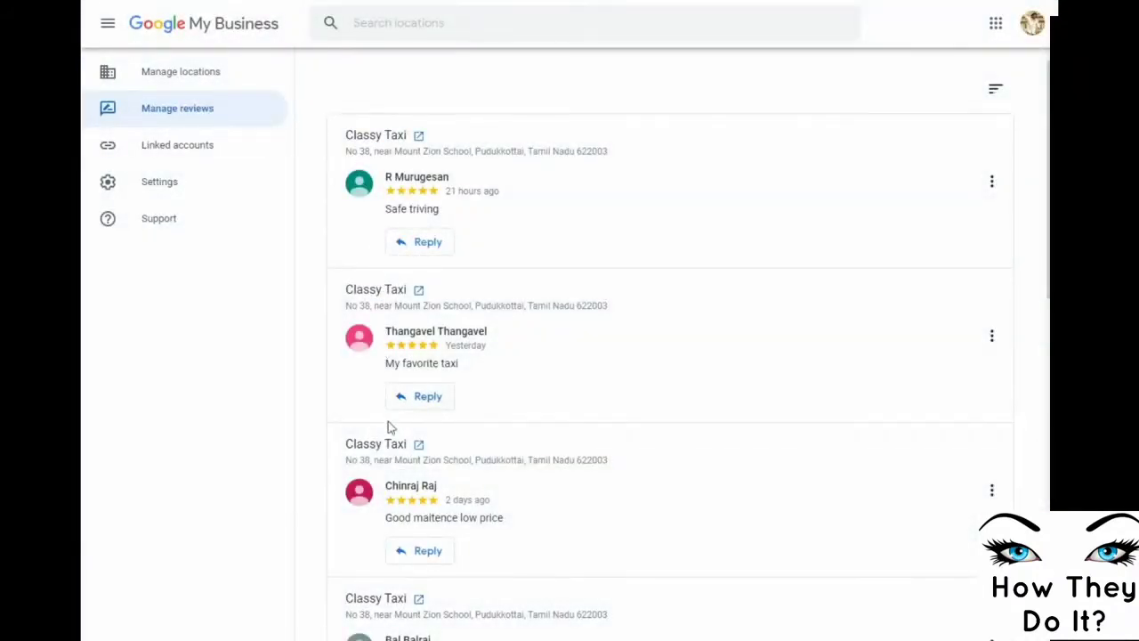
{"action": "scroll", "coordinate": [388, 427], "scroll_direction": "down", "scroll_amount": 12}
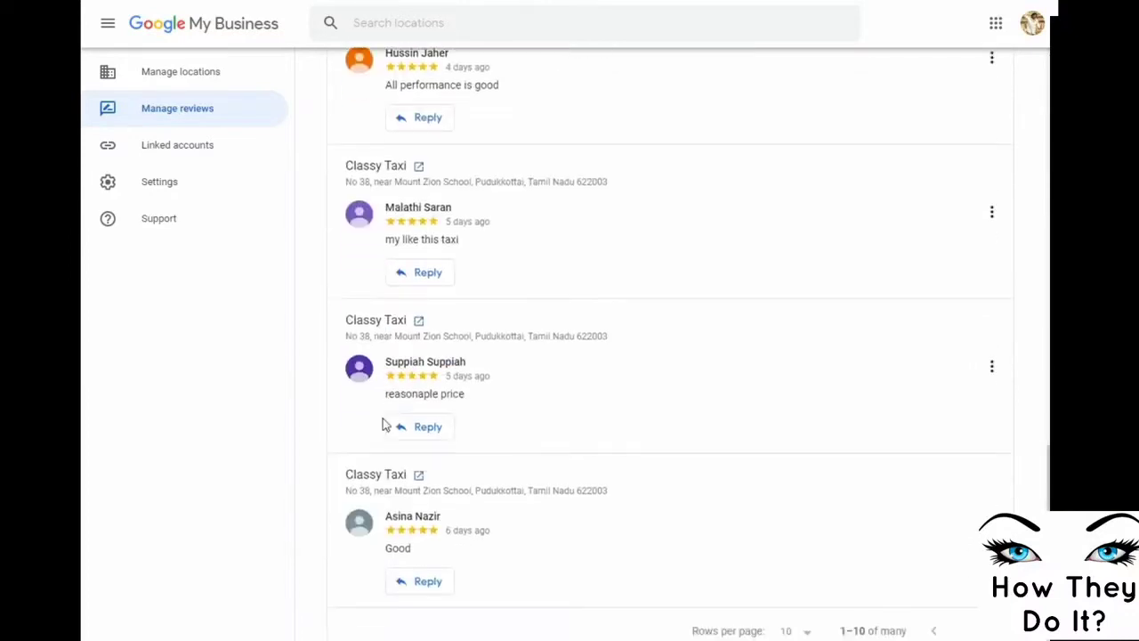
{"action": "left_click", "coordinate": [224, 158]}
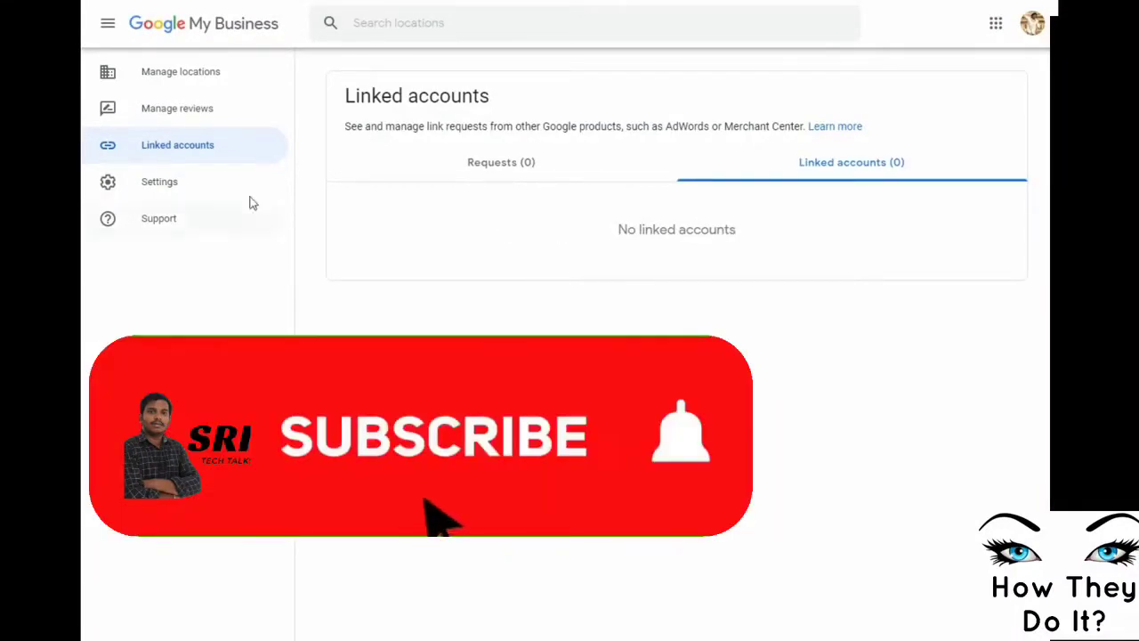
{"action": "left_click", "coordinate": [155, 80]}
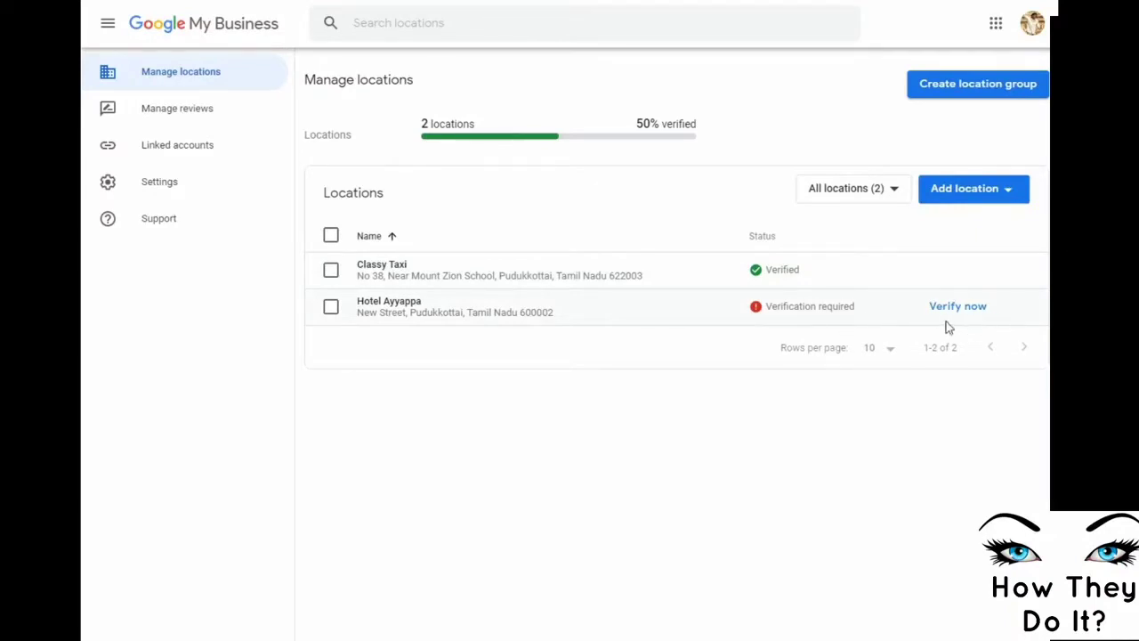
Add a single location, search 'classy taxi', and choose to add a business not yet on Google
{"action": "left_click", "coordinate": [944, 198]}
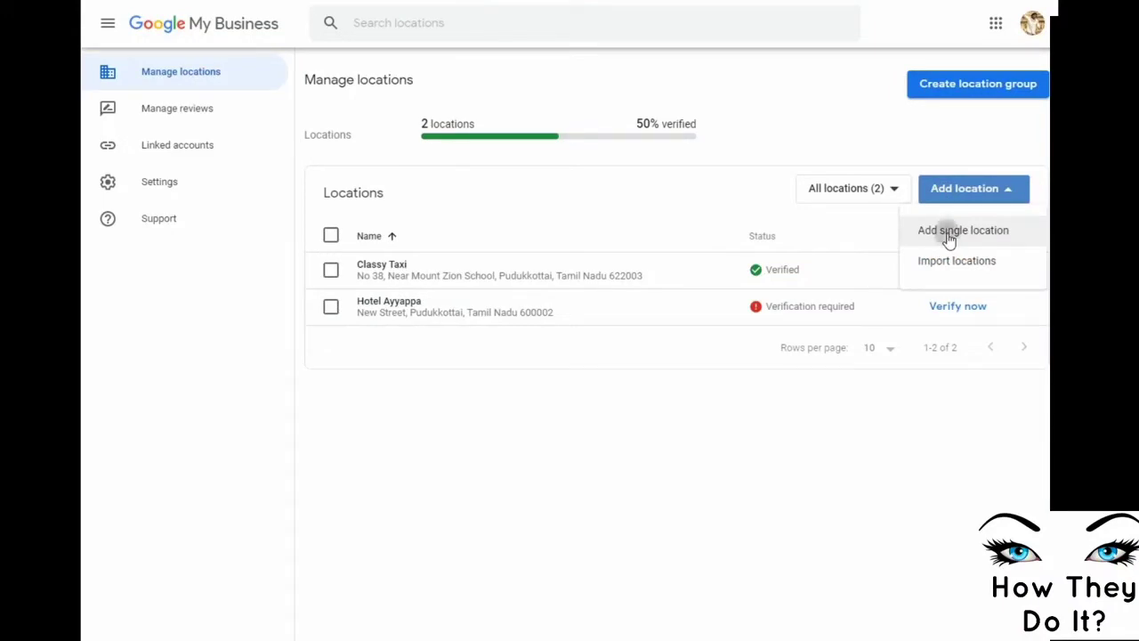
{"action": "left_click", "coordinate": [950, 237]}
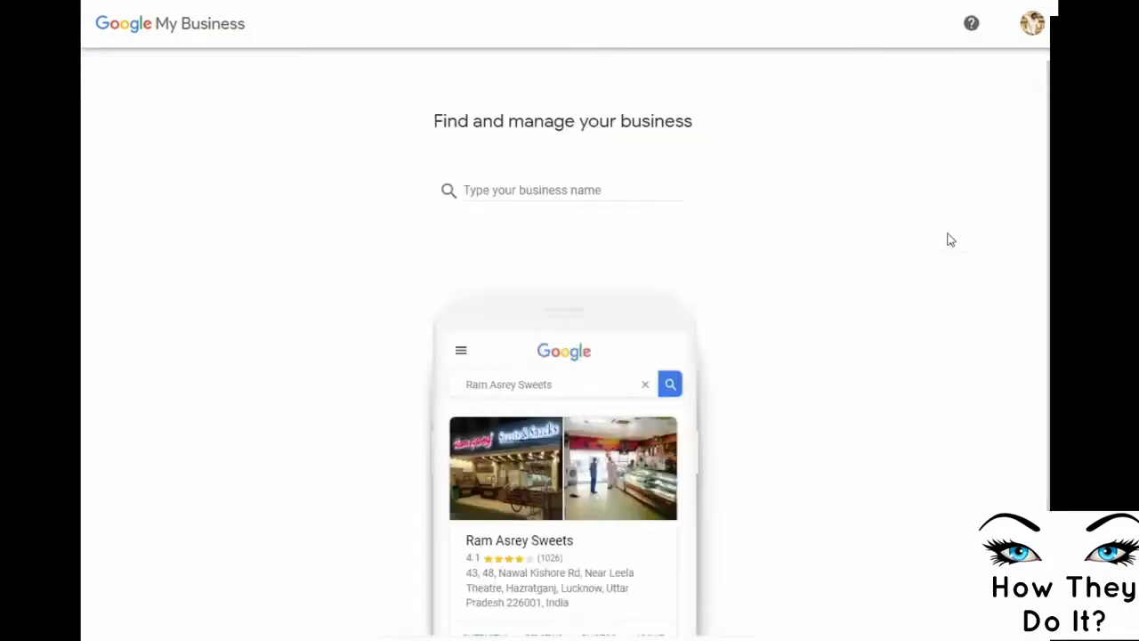
{"action": "left_click", "coordinate": [503, 189]}
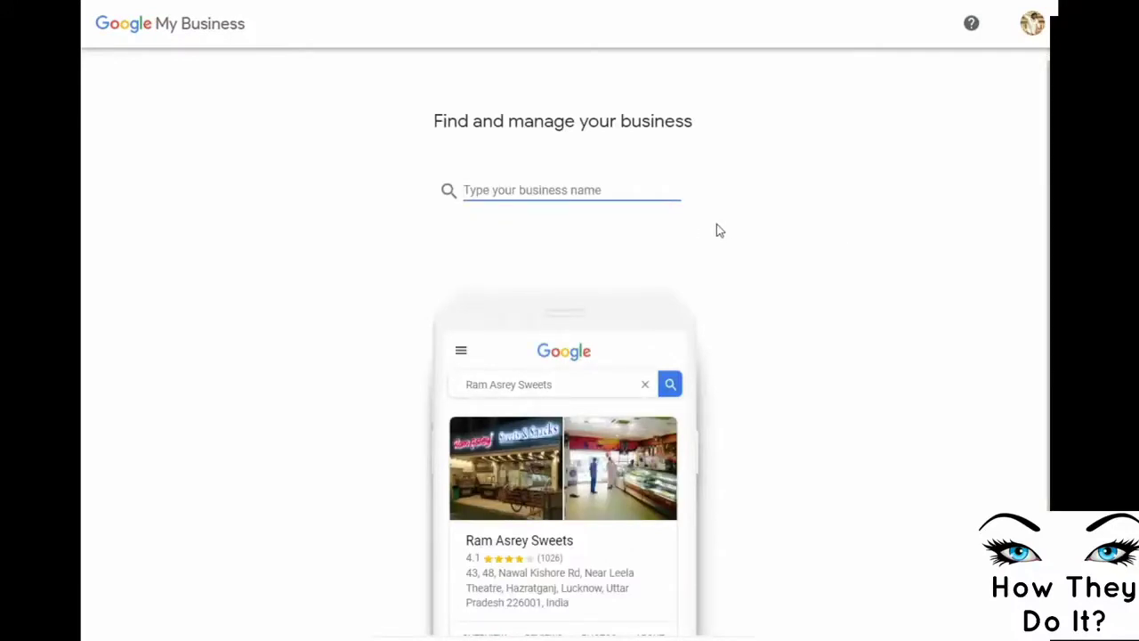
{"action": "type", "text": "classy "}
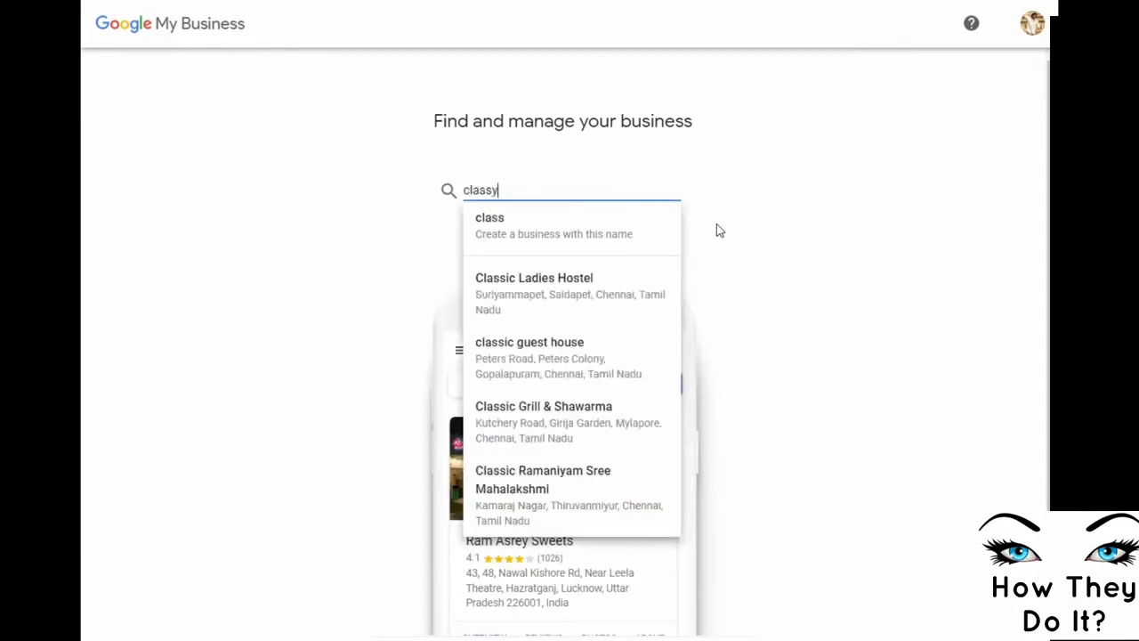
{"action": "type", "text": "taxi"}
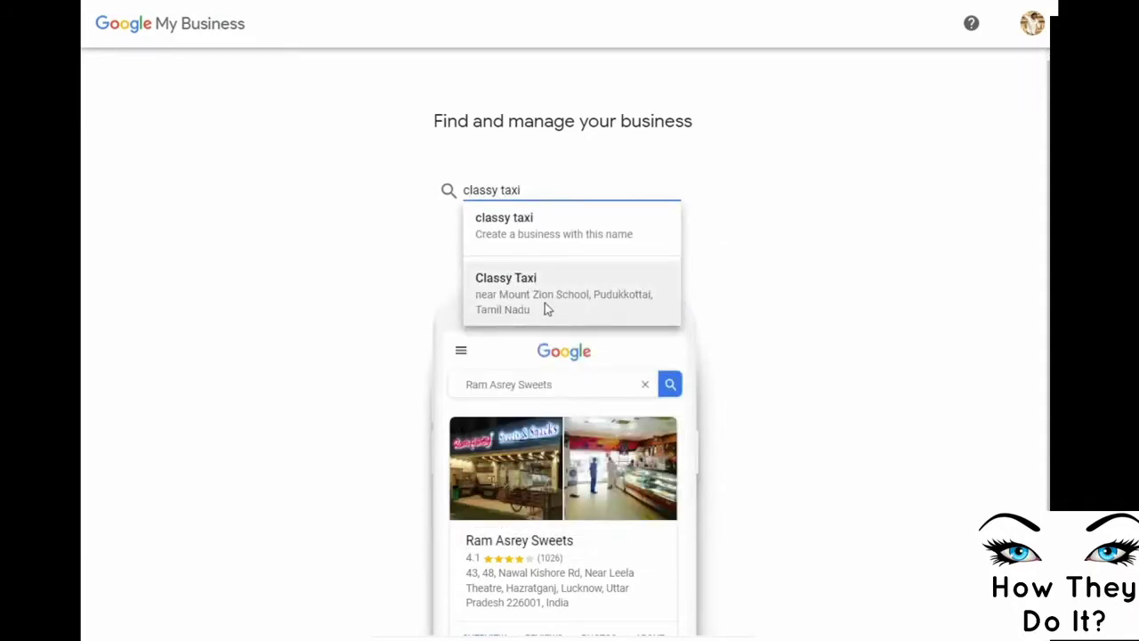
{"action": "left_click", "coordinate": [837, 252]}
{"action": "scroll", "coordinate": [837, 277], "scroll_direction": "down", "scroll_amount": 2}
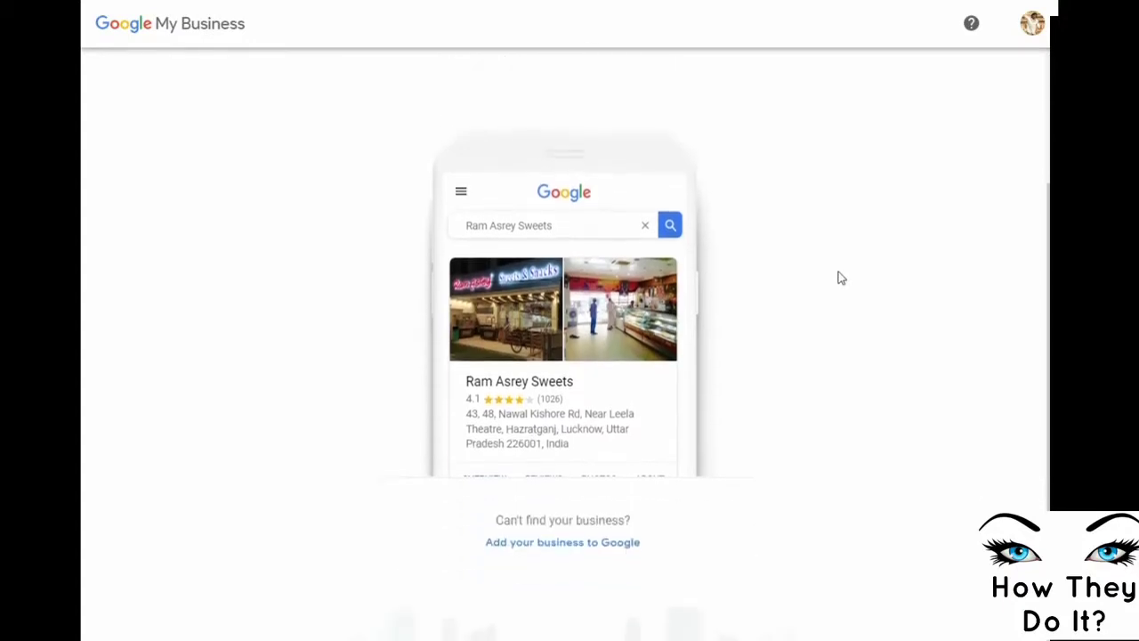
{"action": "left_click", "coordinate": [576, 546]}
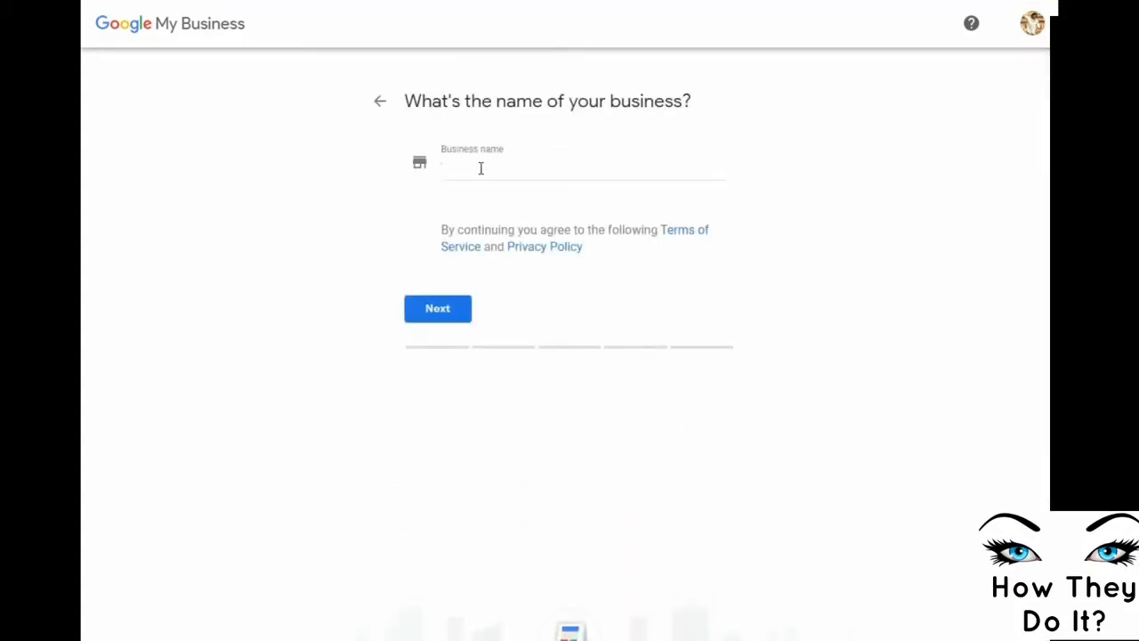
Name the business 'How They Do It - Tution Center' and confirm customers can visit a location
{"action": "left_click", "coordinate": [481, 169]}
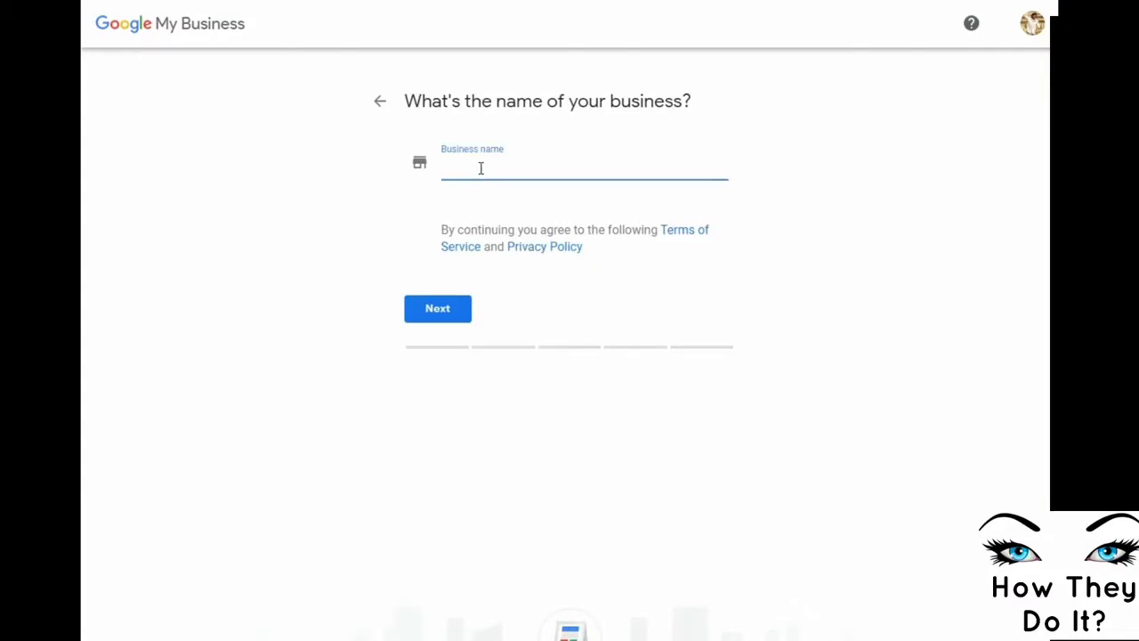
{"action": "type", "text": "How"}
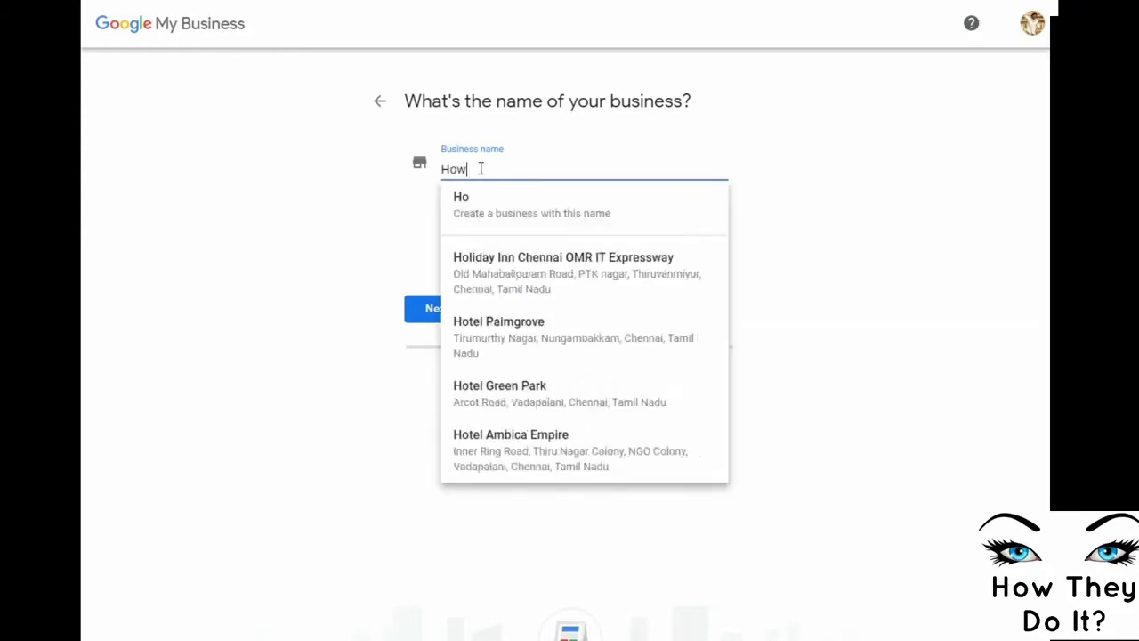
{"action": "type", "text": " They Do It"}
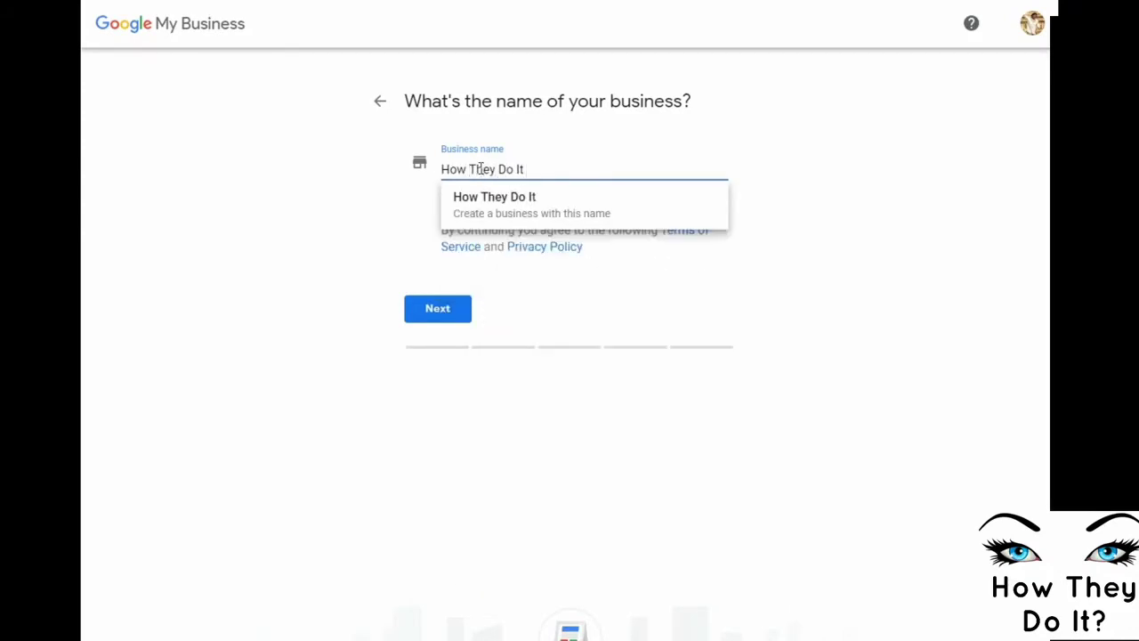
{"action": "type", "text": " - W"}
{"action": "key", "text": "BackSpace"}
{"action": "key", "text": "BackSpace"}
{"action": "key", "text": "BackSpace"}
{"action": "type", "text": "Tution Center"}
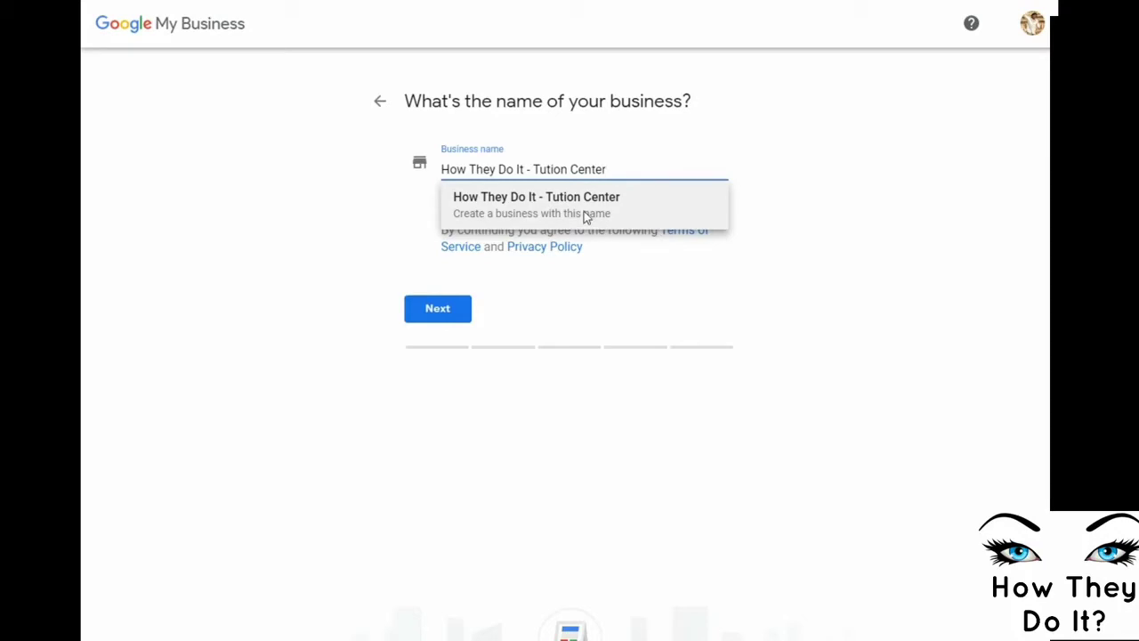
{"action": "left_click", "coordinate": [578, 203]}
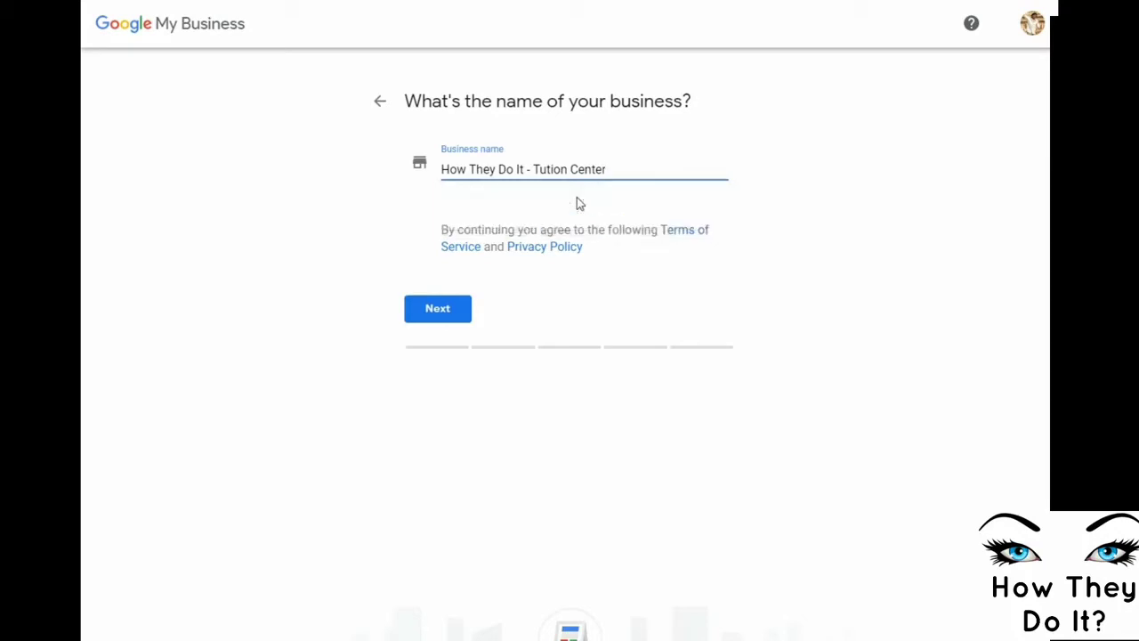
{"action": "left_click", "coordinate": [441, 311]}
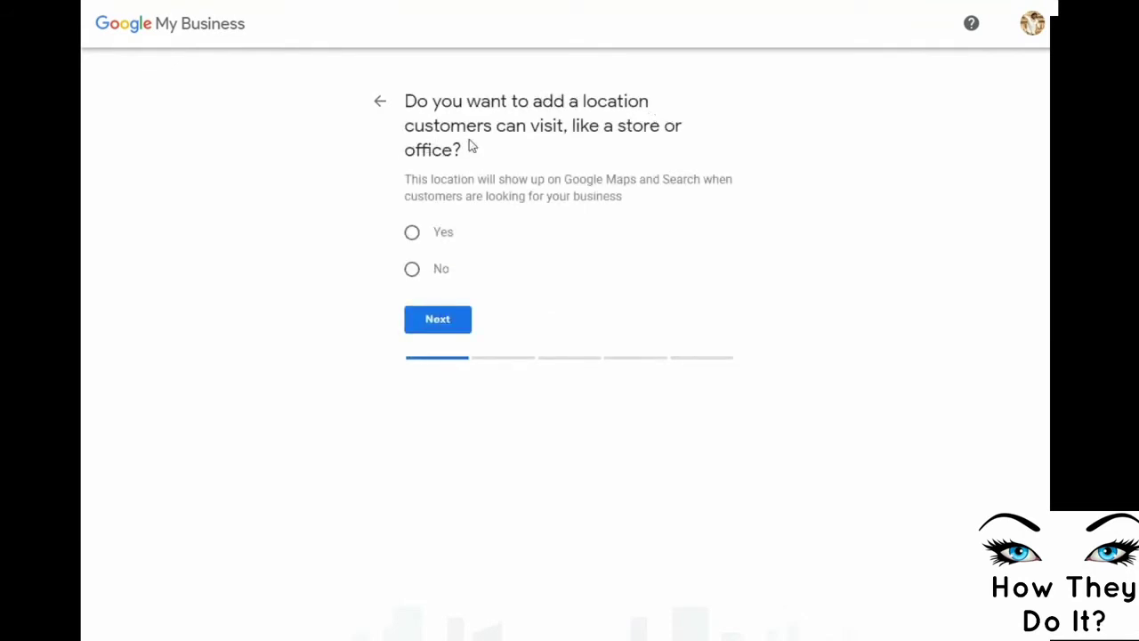
{"action": "left_click", "coordinate": [412, 234]}
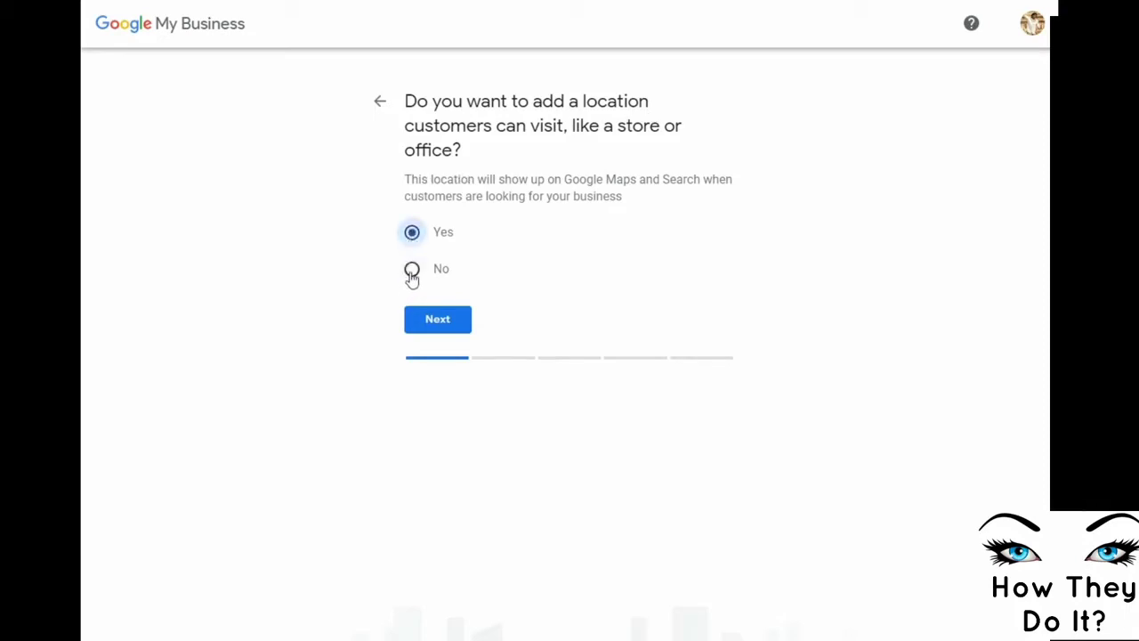
{"action": "left_click", "coordinate": [434, 324]}
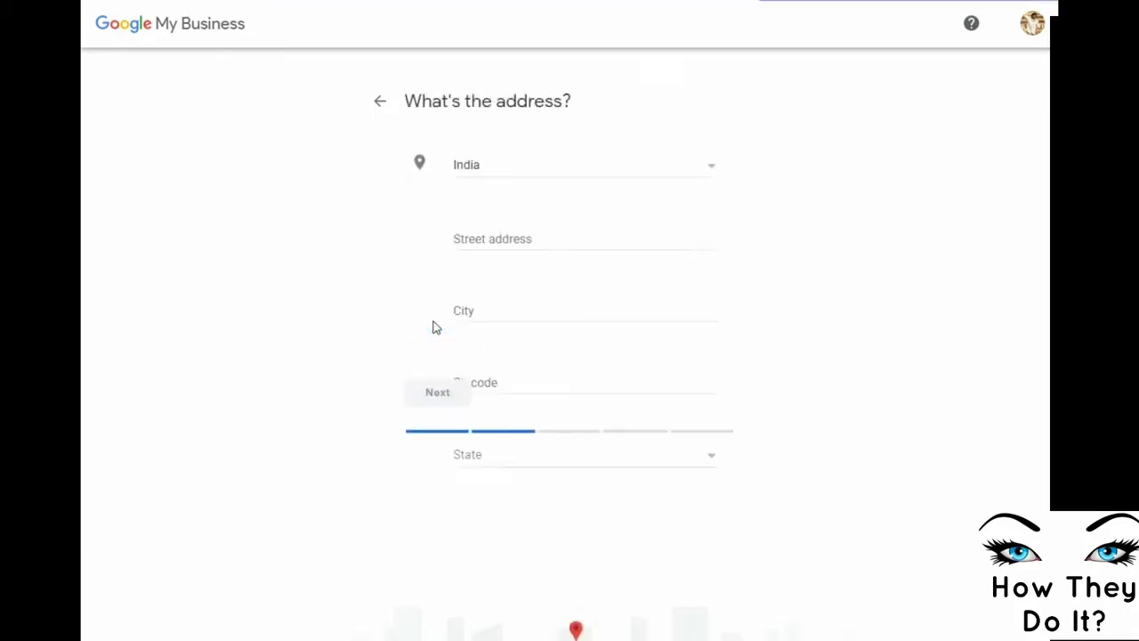
Enter the business's street address and the city Chennai
{"action": "left_click", "coordinate": [475, 240]}
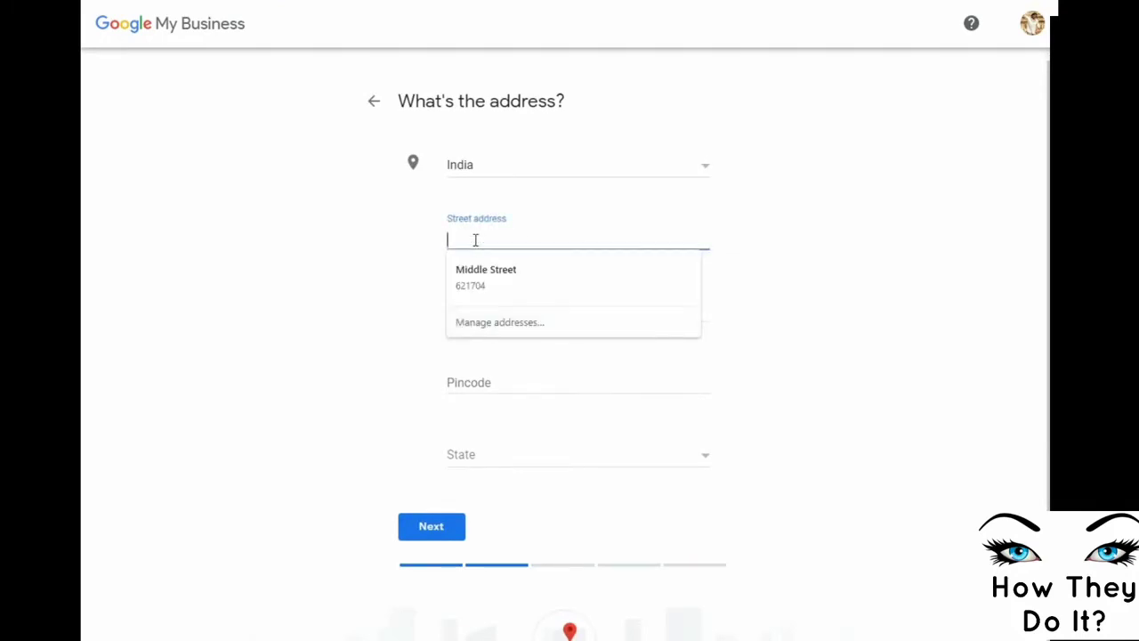
{"action": "type", "text": "2nd"}
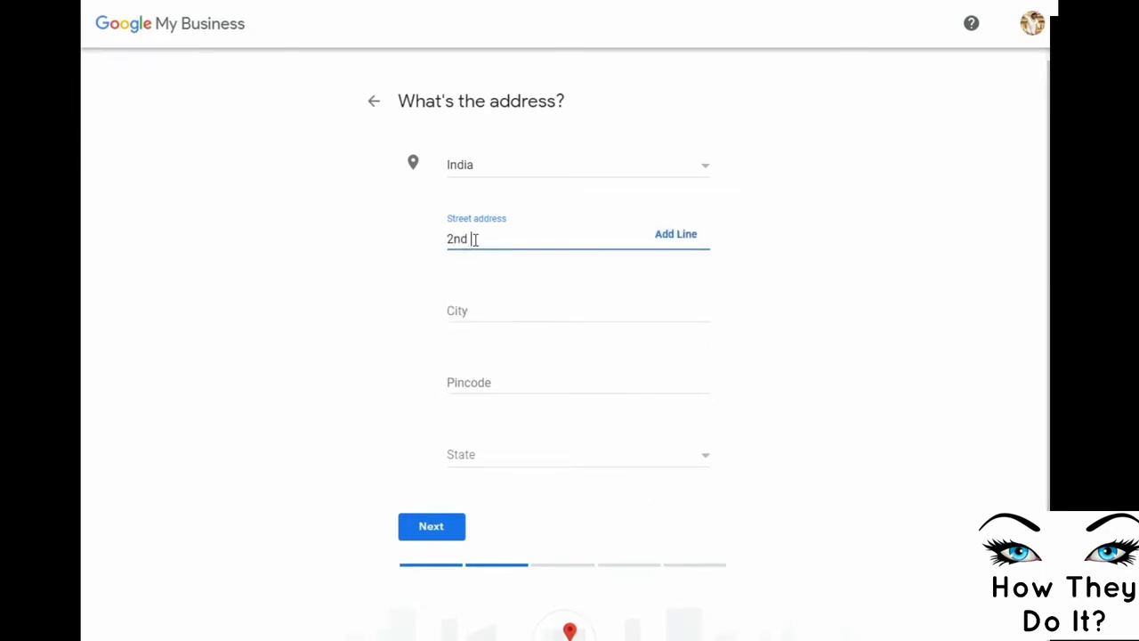
{"action": "type", "text": " sivan kovil ss"}
{"action": "key", "text": "BackSpace"}
{"action": "type", "text": "treet"}
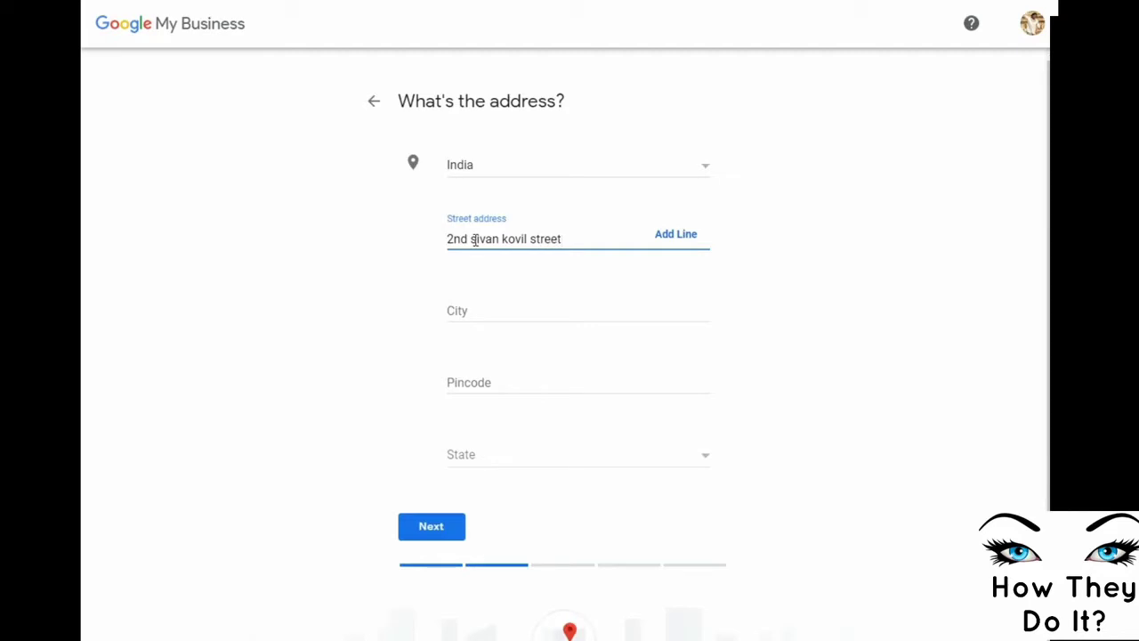
{"action": "left_click", "coordinate": [476, 311]}
{"action": "type", "text": "Chennai"}
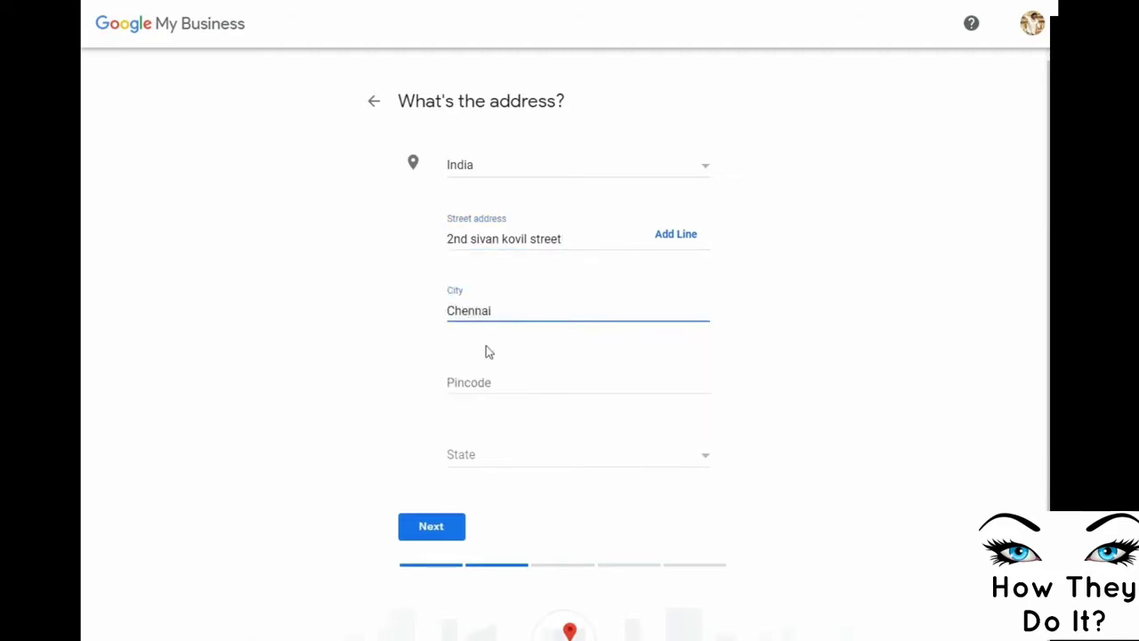
Enter pincode 600003, choose Tamil Nadu as the state, and submit the address
{"action": "left_click", "coordinate": [501, 385]}
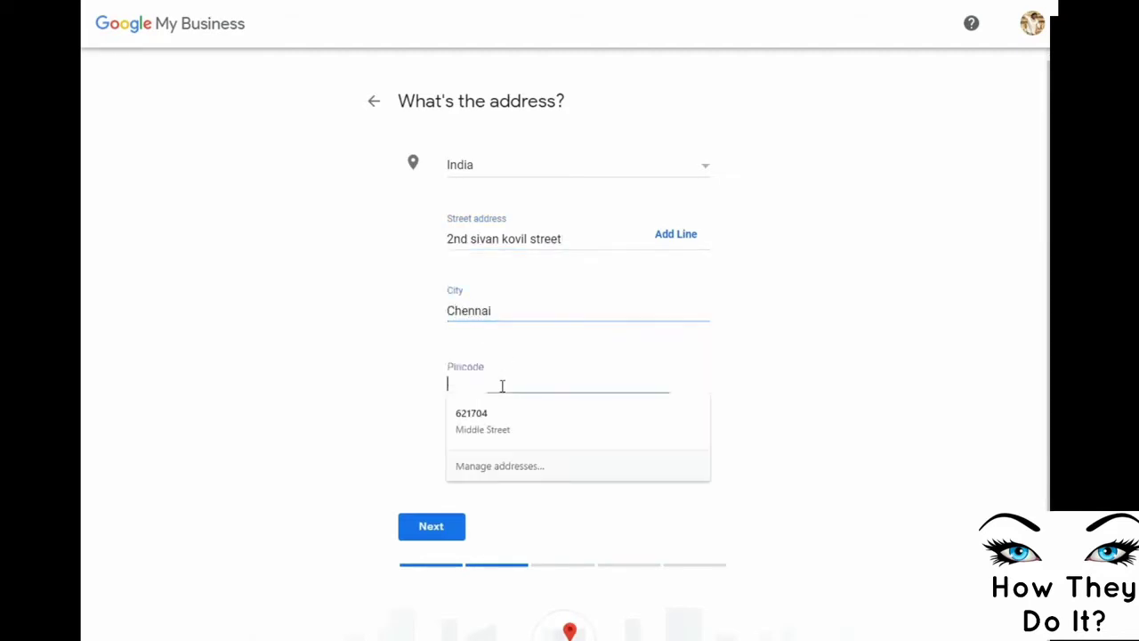
{"action": "type", "text": "62"}
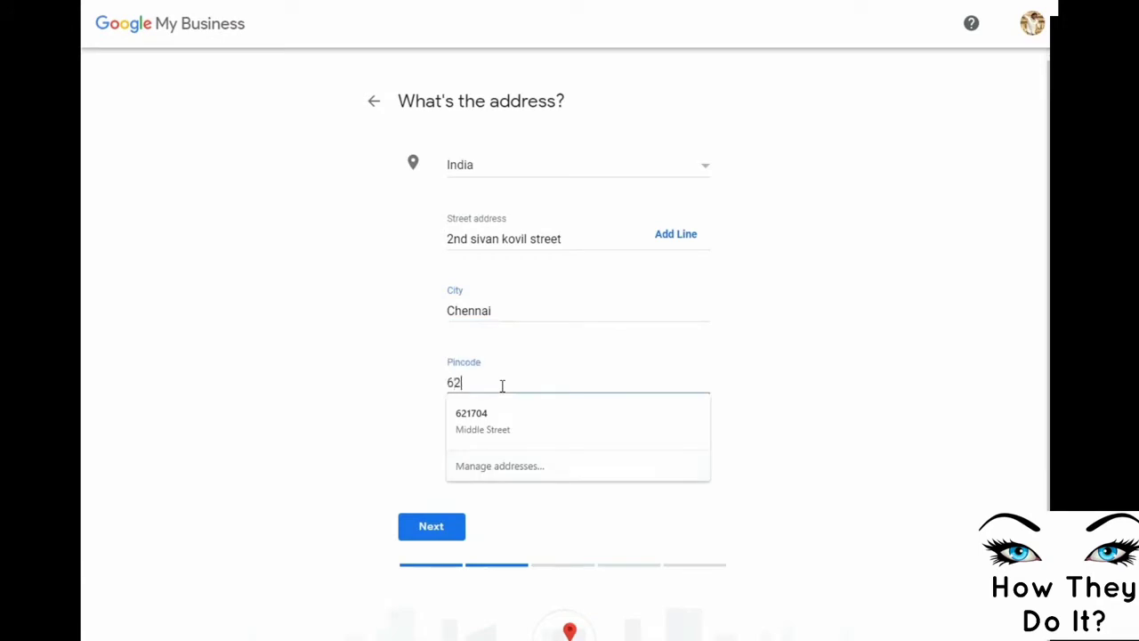
{"action": "type", "text": "00003"}
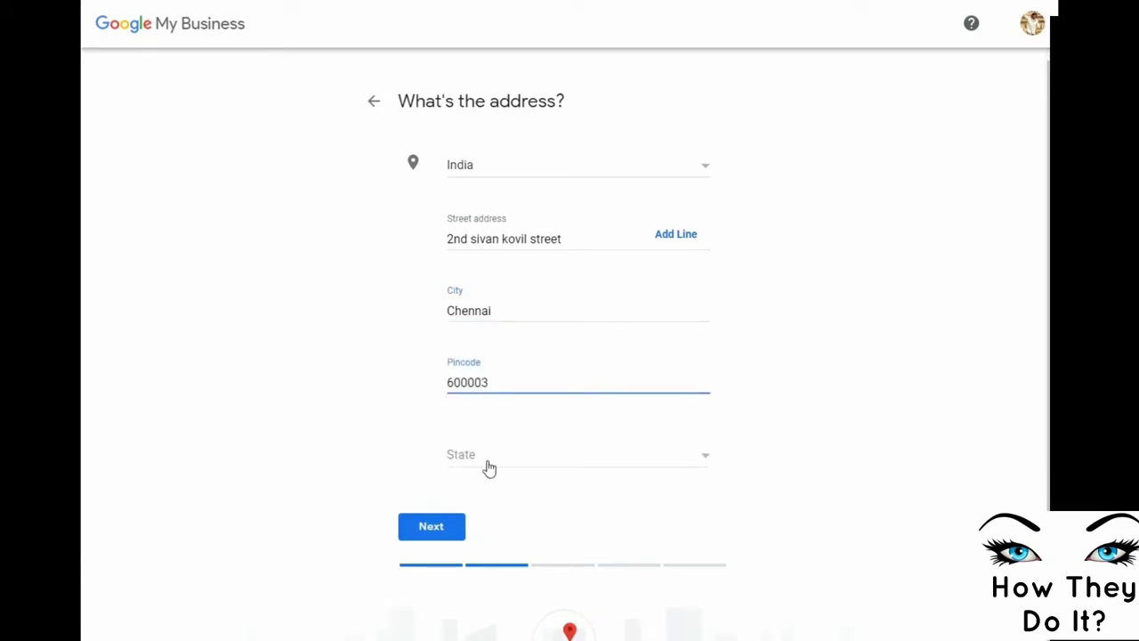
{"action": "left_click", "coordinate": [489, 469]}
{"action": "scroll", "coordinate": [555, 517], "scroll_direction": "down", "scroll_amount": 6}
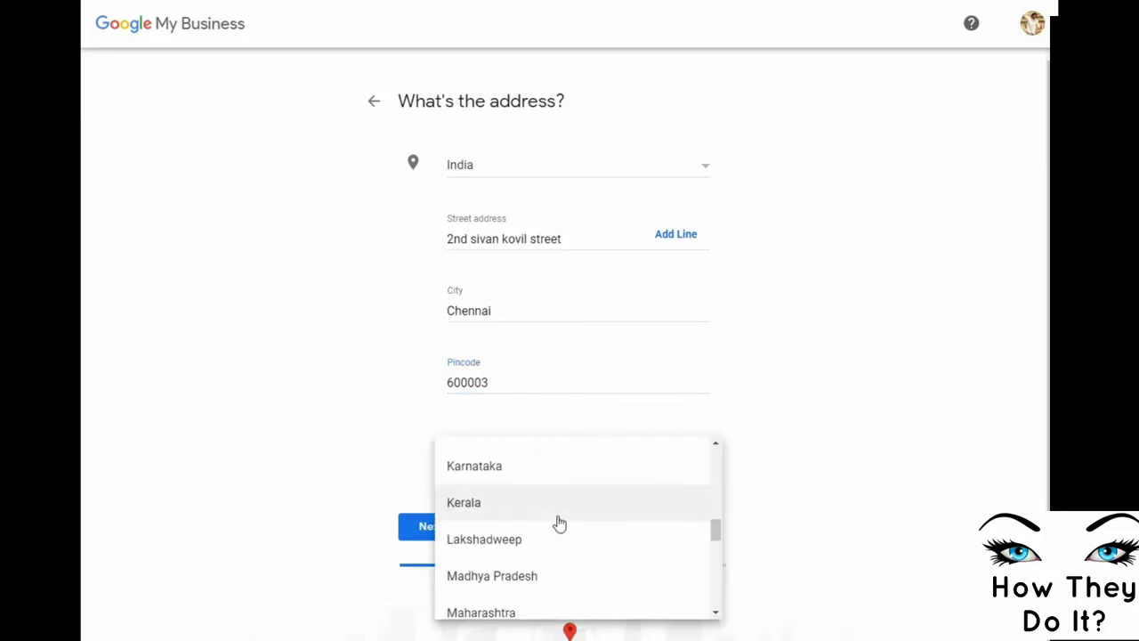
{"action": "scroll", "coordinate": [557, 524], "scroll_direction": "down", "scroll_amount": 6}
{"action": "scroll", "coordinate": [525, 534], "scroll_direction": "up", "scroll_amount": 2}
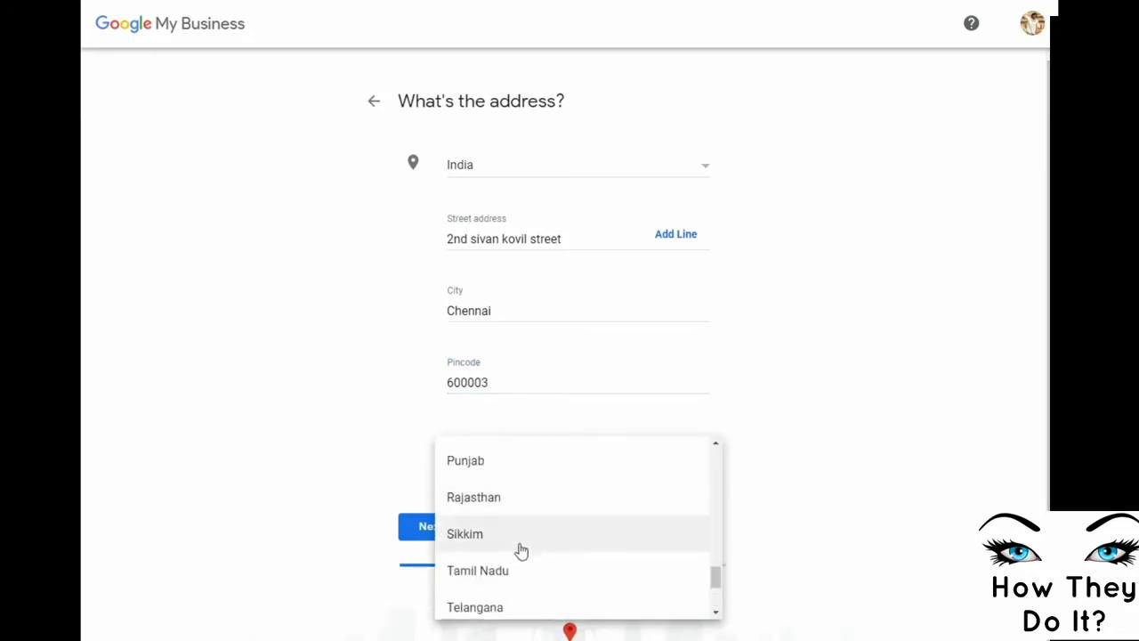
{"action": "left_click", "coordinate": [484, 579]}
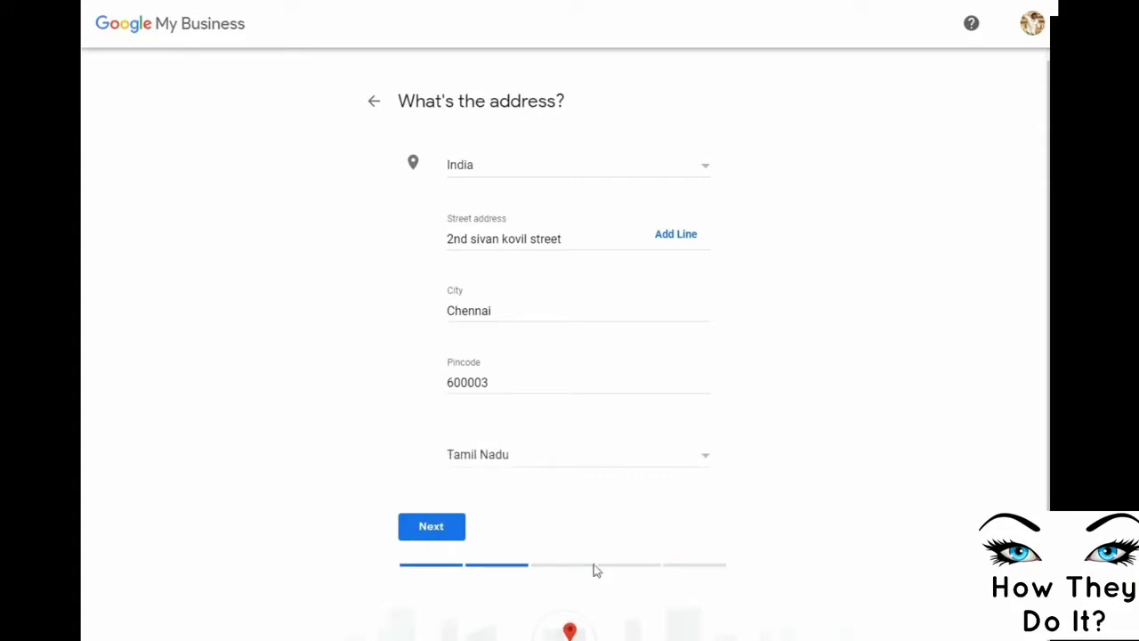
{"action": "left_click", "coordinate": [428, 531]}
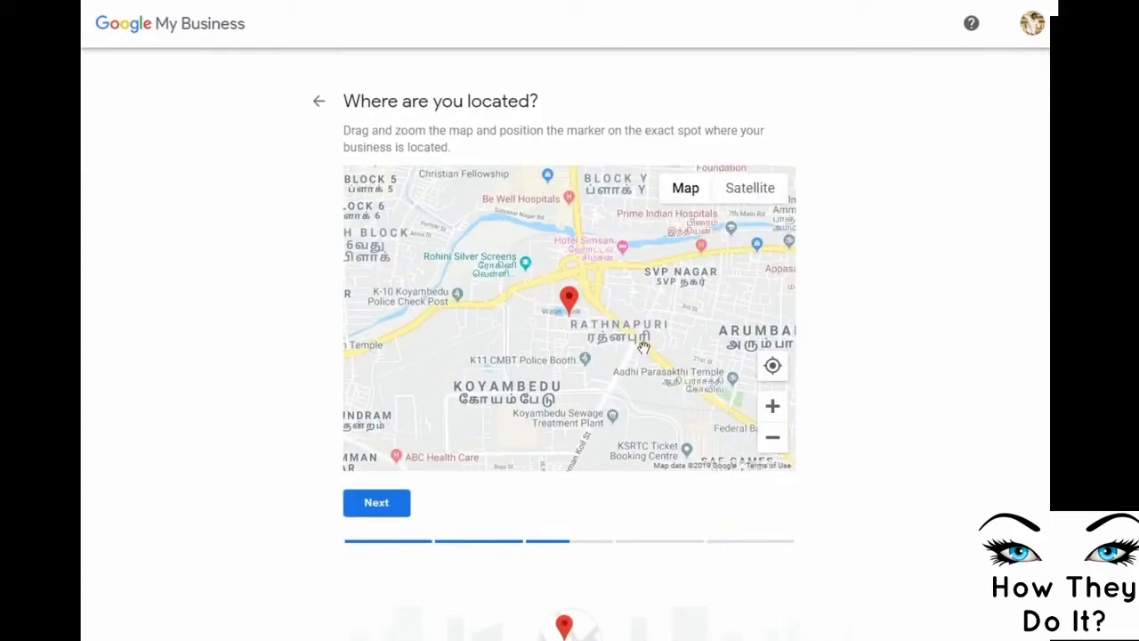
Position the map marker on the business's exact location and confirm it
{"action": "scroll", "coordinate": [642, 347], "scroll_direction": "up", "scroll_amount": 1}
{"action": "left_click_drag", "start_coordinate": [532, 334], "coordinate": [566, 389]}
{"action": "scroll", "coordinate": [512, 368], "scroll_direction": "up", "scroll_amount": 1}
{"action": "scroll", "coordinate": [512, 368], "scroll_direction": "down", "scroll_amount": 1}
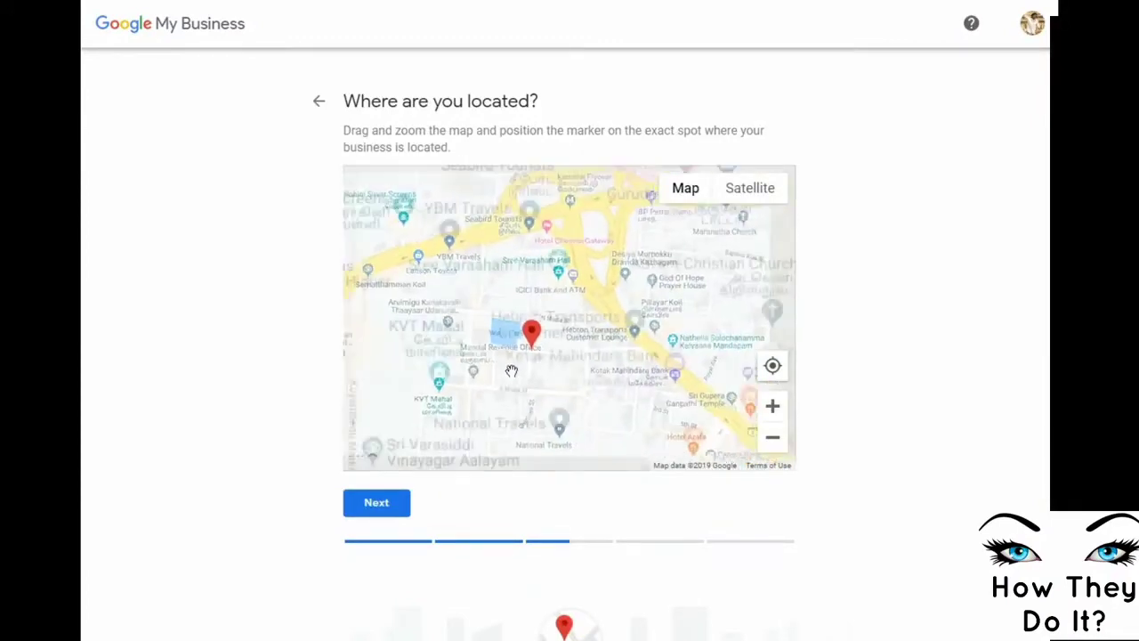
{"action": "scroll", "coordinate": [565, 381], "scroll_direction": "up", "scroll_amount": 1}
{"action": "mouse_move", "coordinate": [537, 376]}
{"action": "left_mouse_down"}
{"action": "mouse_move", "coordinate": [495, 383]}
{"action": "mouse_move", "coordinate": [499, 355]}
{"action": "mouse_move", "coordinate": [564, 349]}
{"action": "left_mouse_up"}
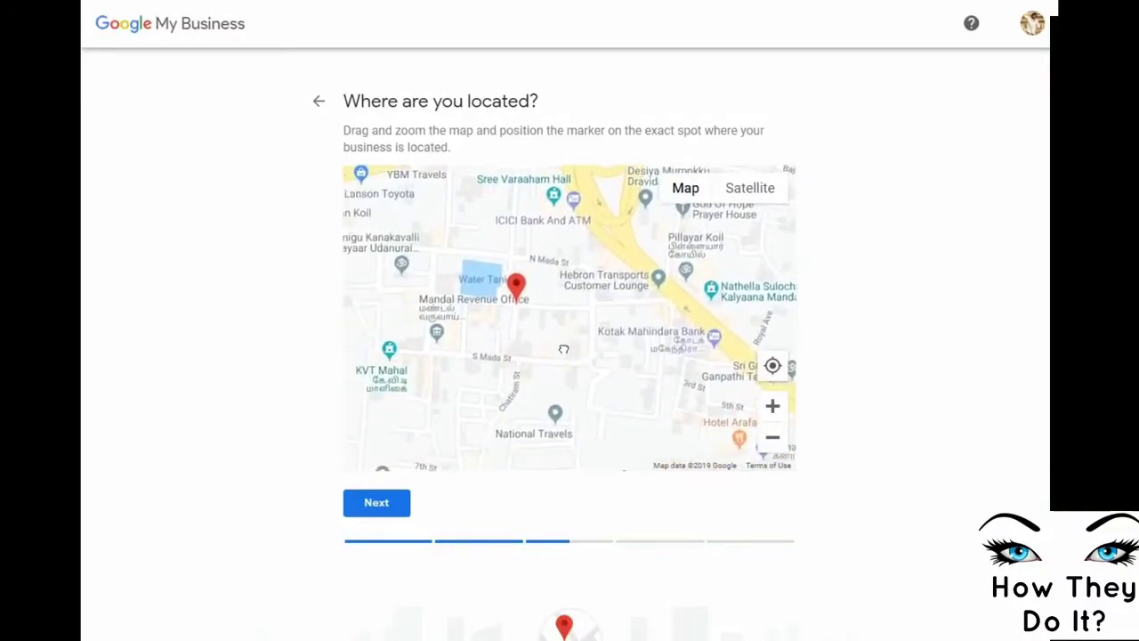
{"action": "left_click", "coordinate": [361, 504]}
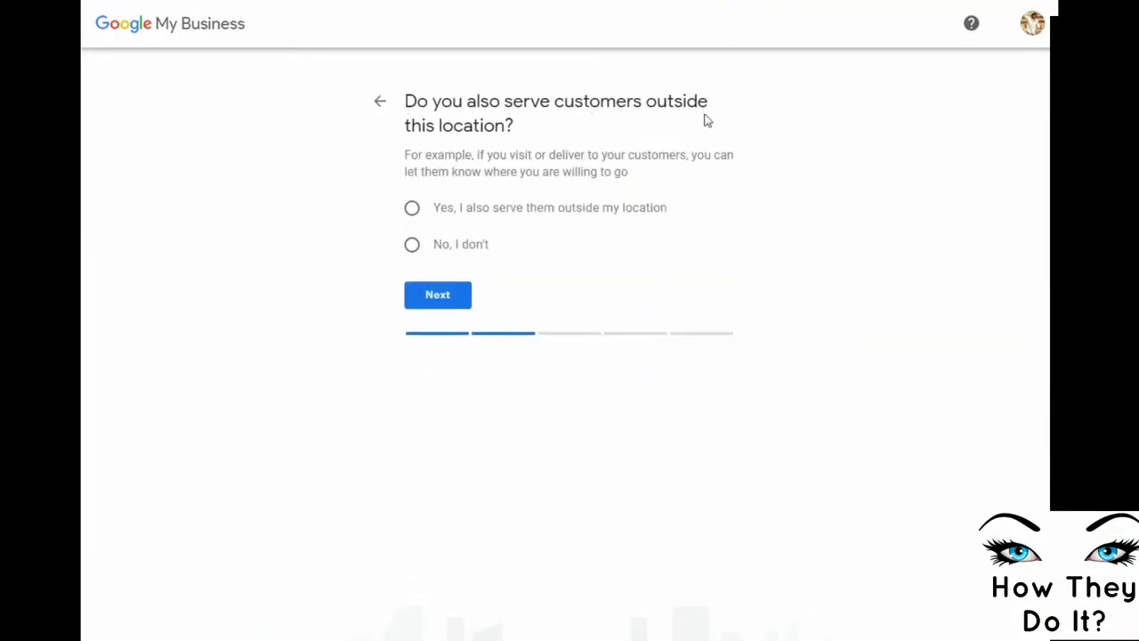
Answer No to serving customers elsewhere and set the business category to Studying Centre
{"action": "left_click", "coordinate": [413, 247]}
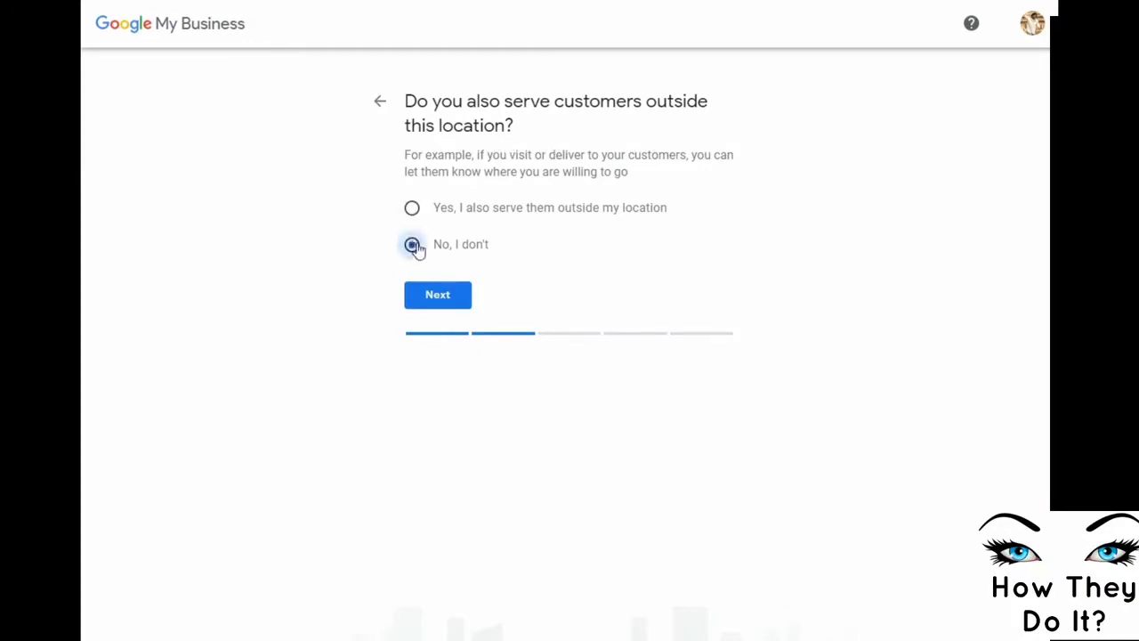
{"action": "left_click", "coordinate": [422, 296]}
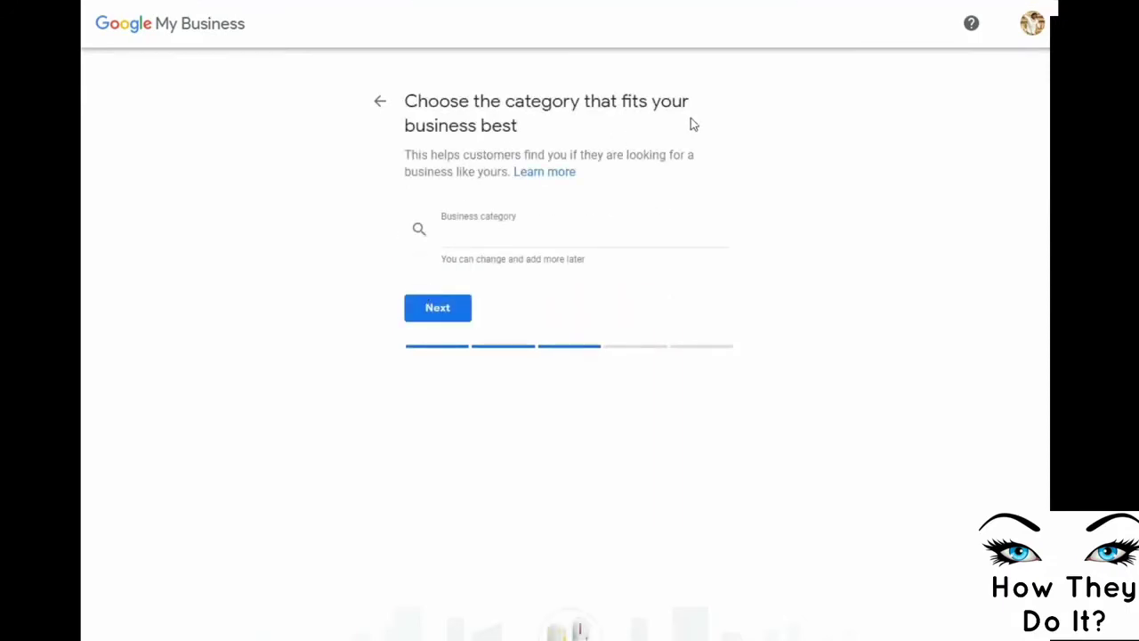
{"action": "left_click", "coordinate": [489, 235]}
{"action": "type", "text": "Taxi"}
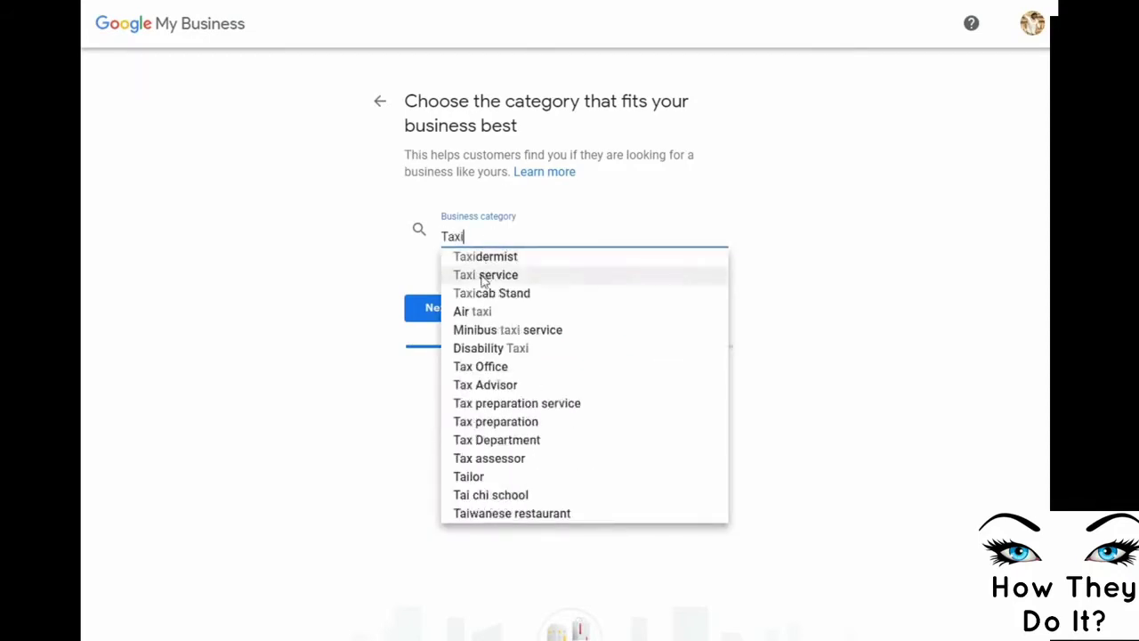
{"action": "left_click_drag", "start_coordinate": [477, 233], "coordinate": [428, 234]}
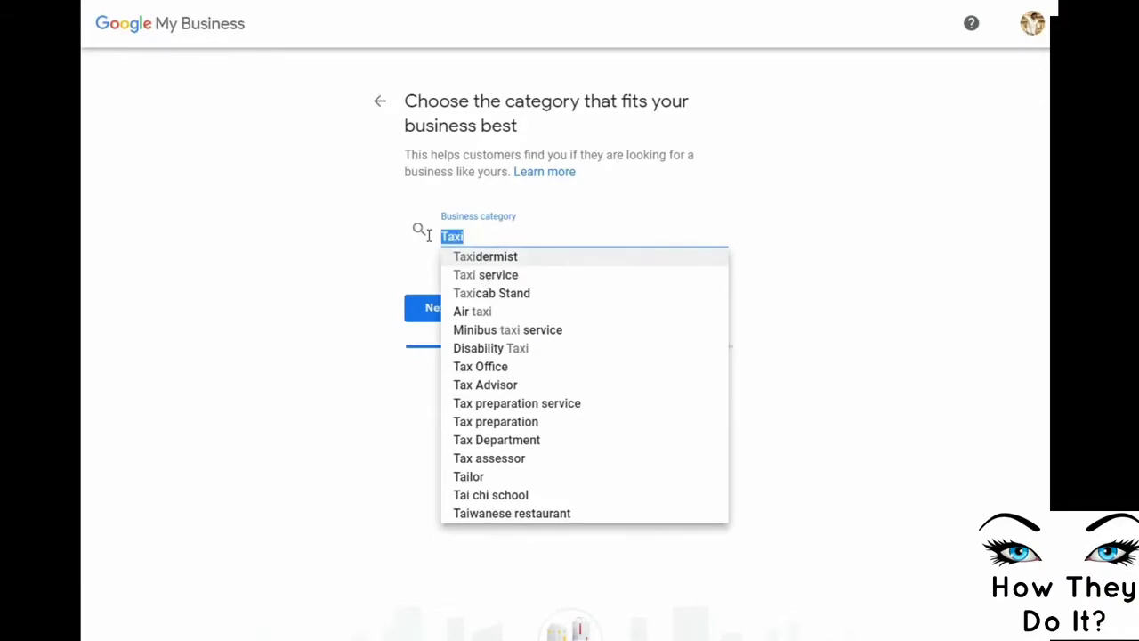
{"action": "type", "text": "Tutio"}
{"action": "type", "text": "n"}
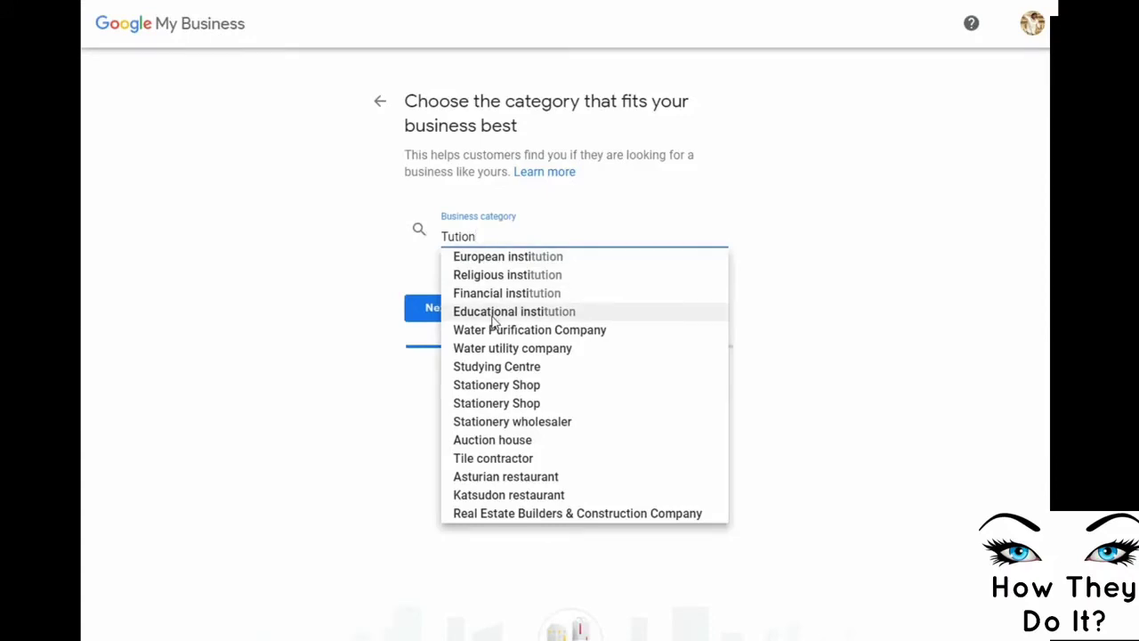
{"action": "left_click", "coordinate": [483, 375]}
{"action": "left_click", "coordinate": [426, 309]}
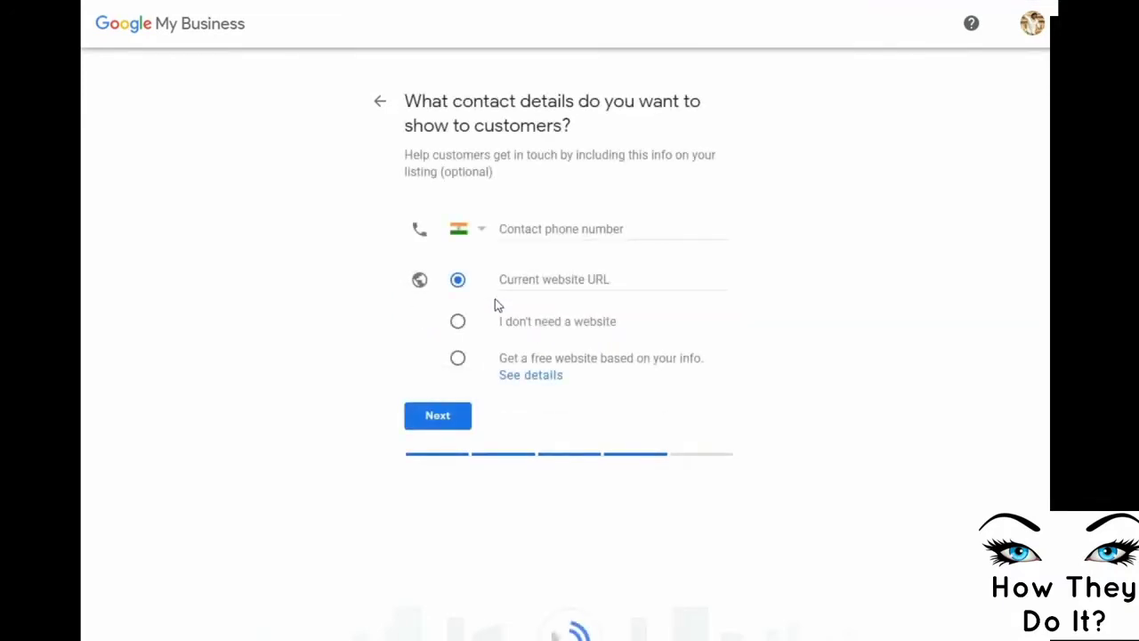
{"action": "left_click", "coordinate": [524, 233]}
{"action": "type", "text": "9"}
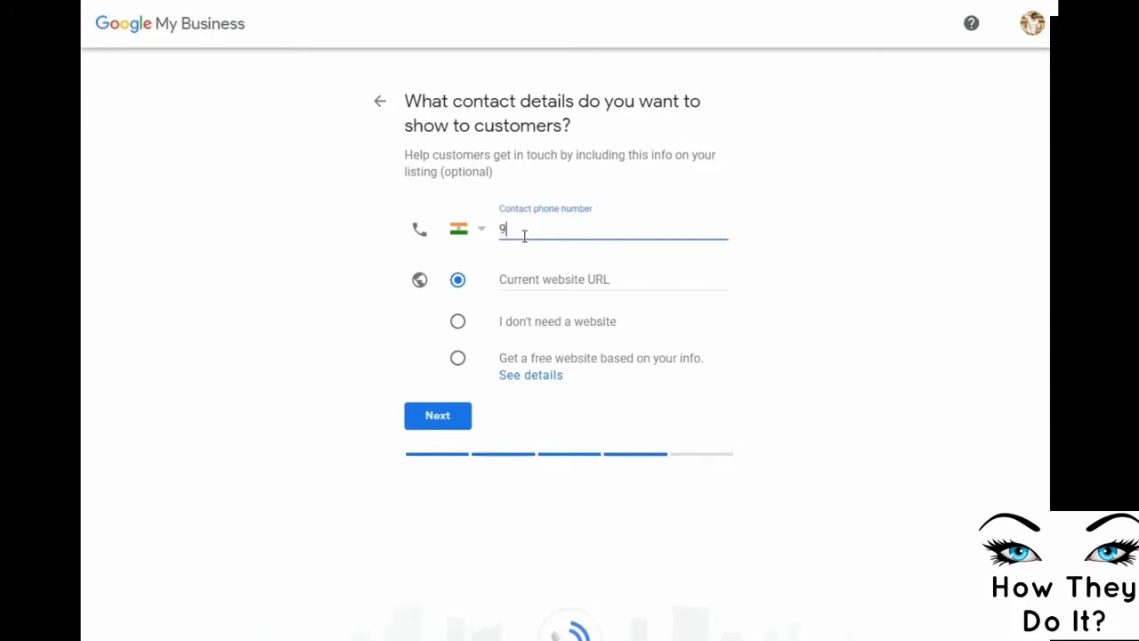
{"action": "type", "text": "8"}
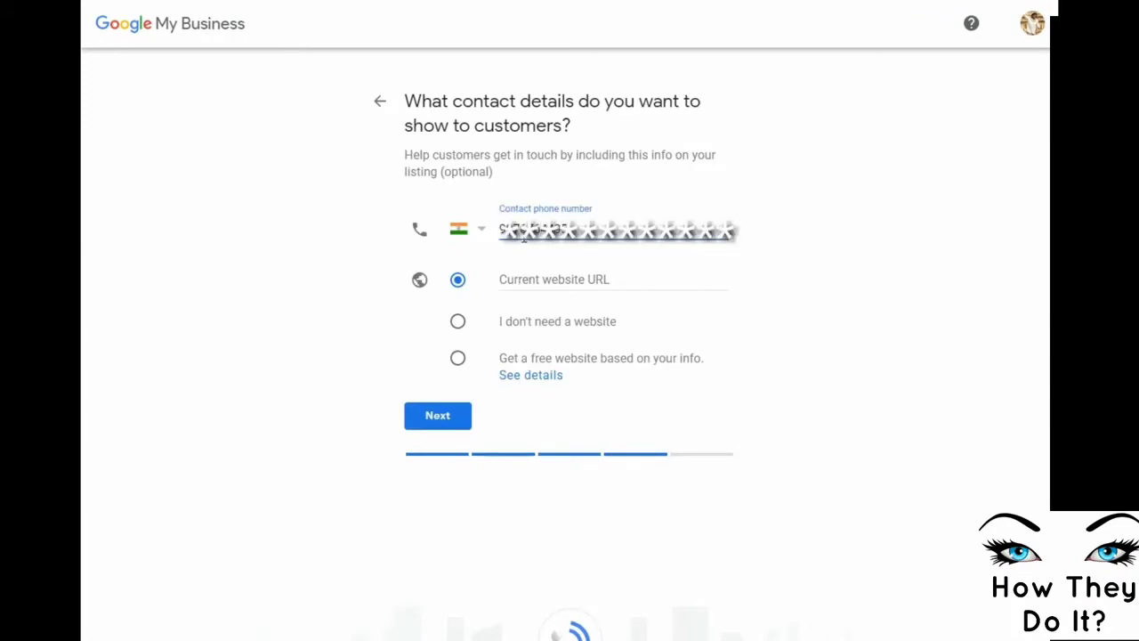
{"action": "left_click", "coordinate": [533, 278]}
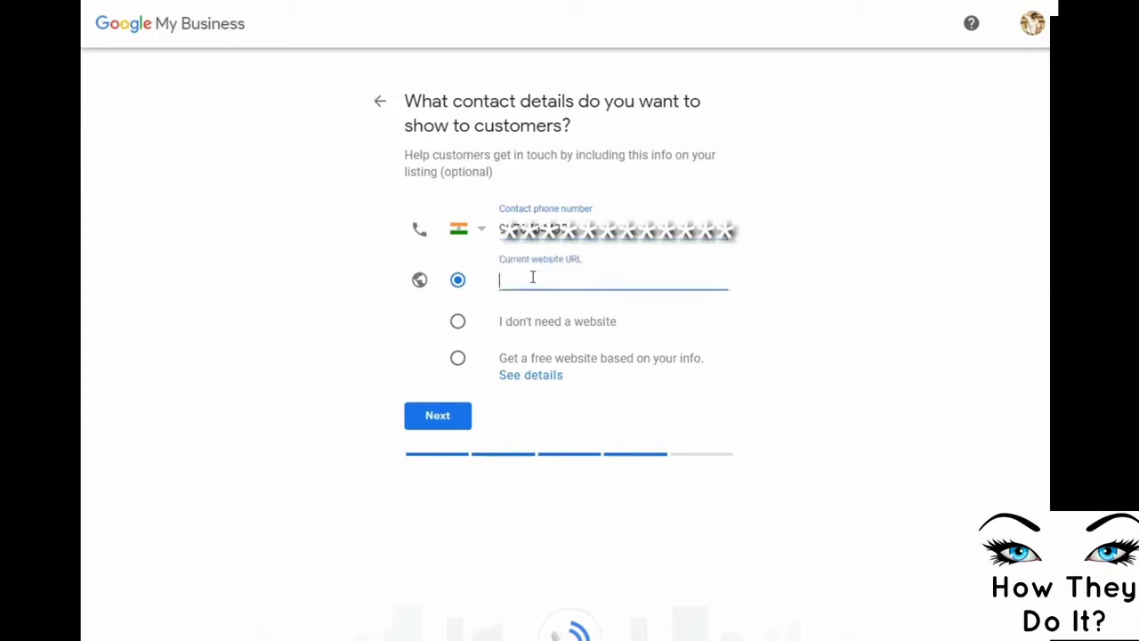
{"action": "type", "text": "www"}
{"action": "type", "text": ".techtamilan.in"}
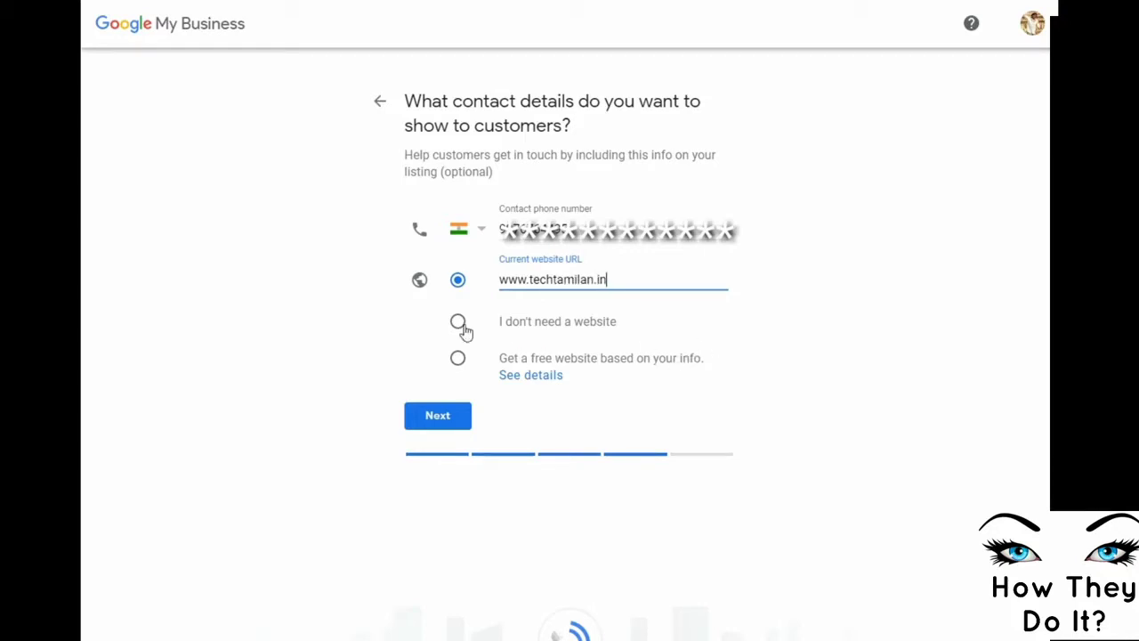
{"action": "left_click", "coordinate": [437, 418]}
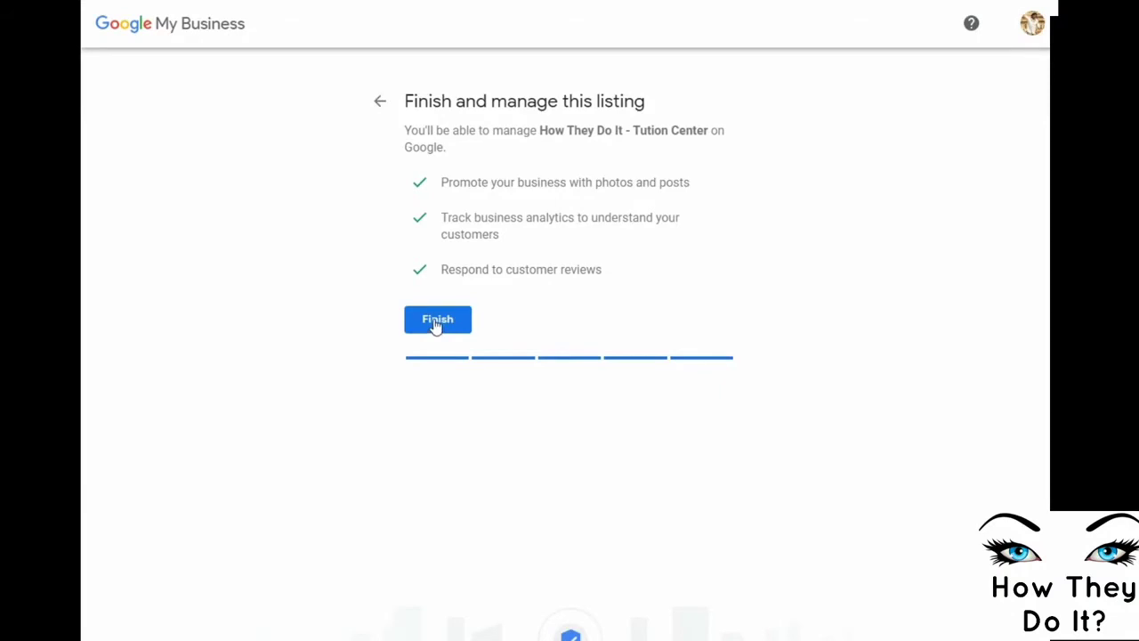
Finish the listing and request a verification postcard by mail, entering the contact name
{"action": "left_click", "coordinate": [436, 322]}
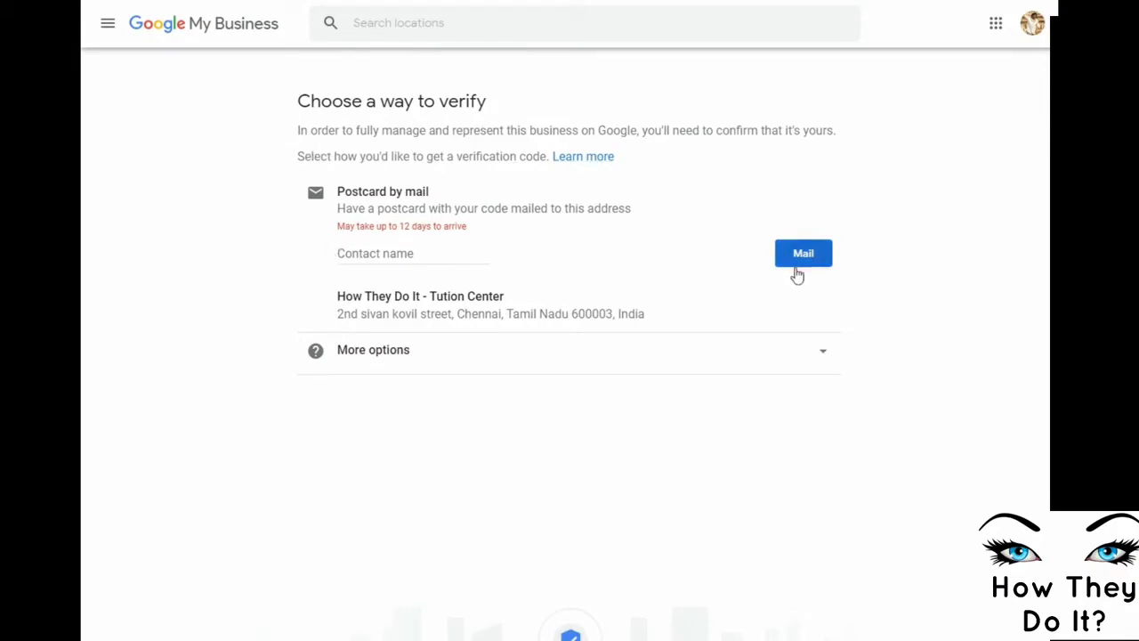
{"action": "left_click", "coordinate": [367, 255]}
{"action": "type", "text": "Sridaran B"}
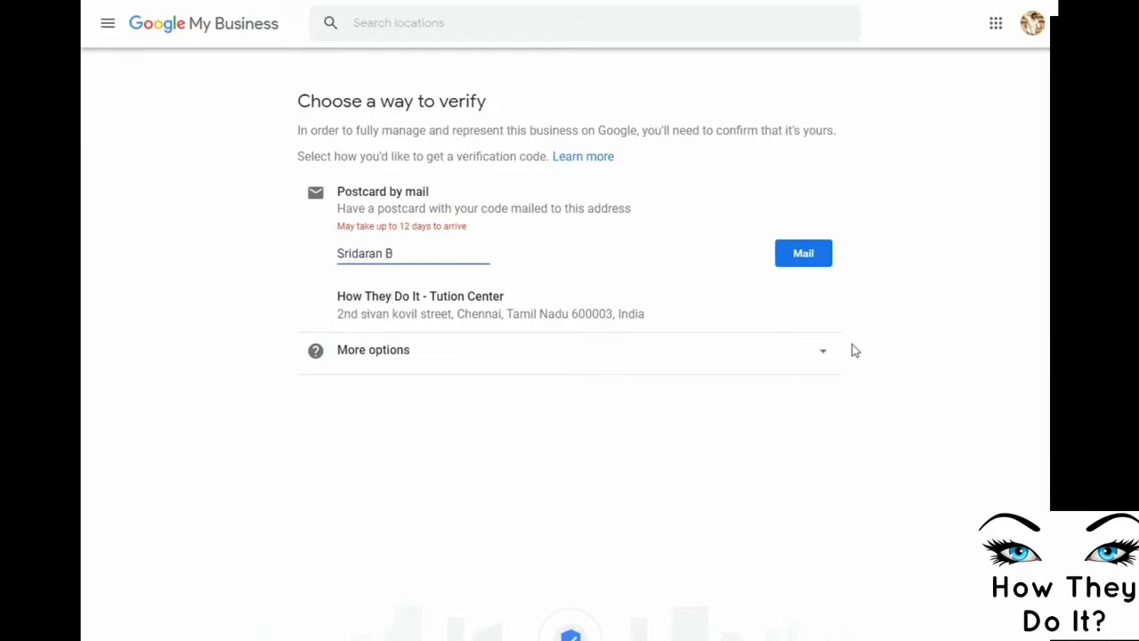
{"action": "left_click", "coordinate": [828, 356]}
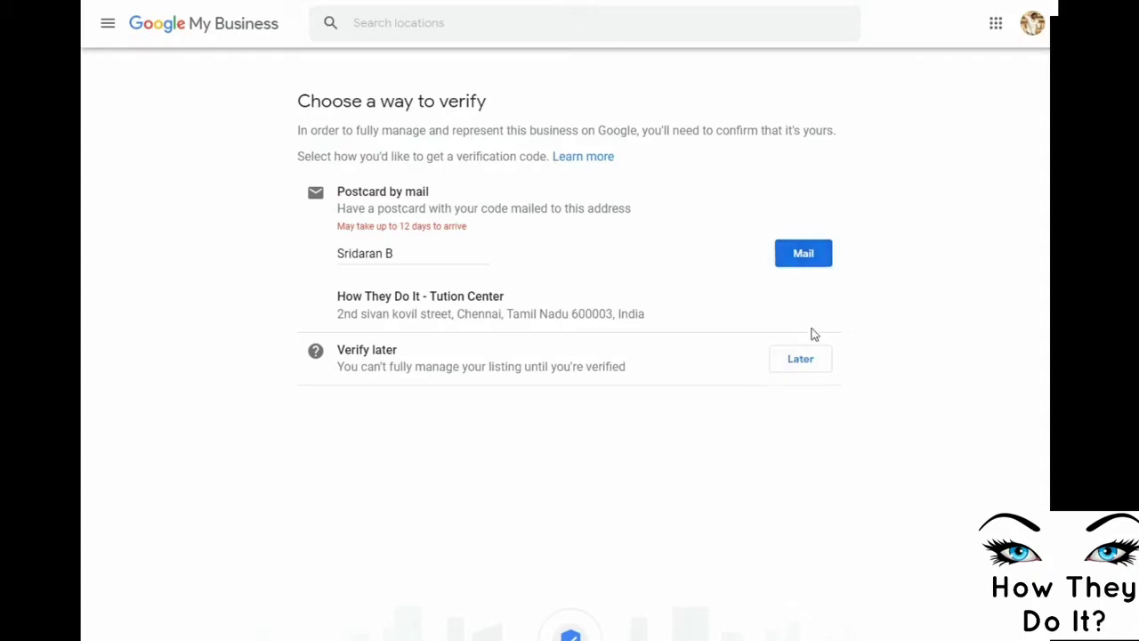
{"action": "left_click", "coordinate": [805, 253]}
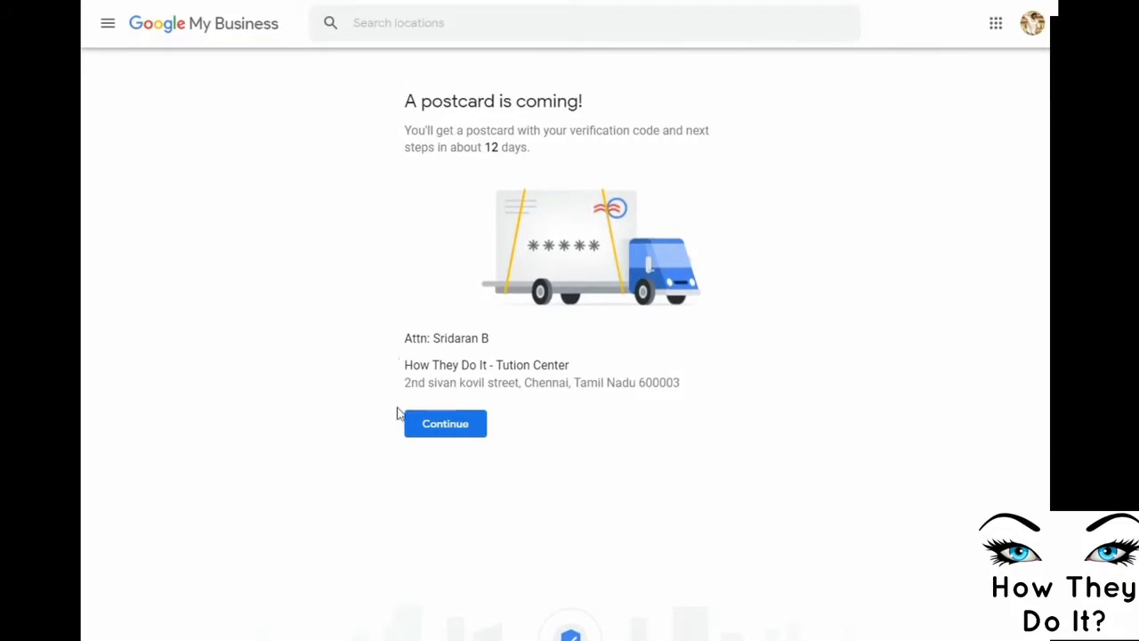
{"action": "left_click", "coordinate": [440, 434]}
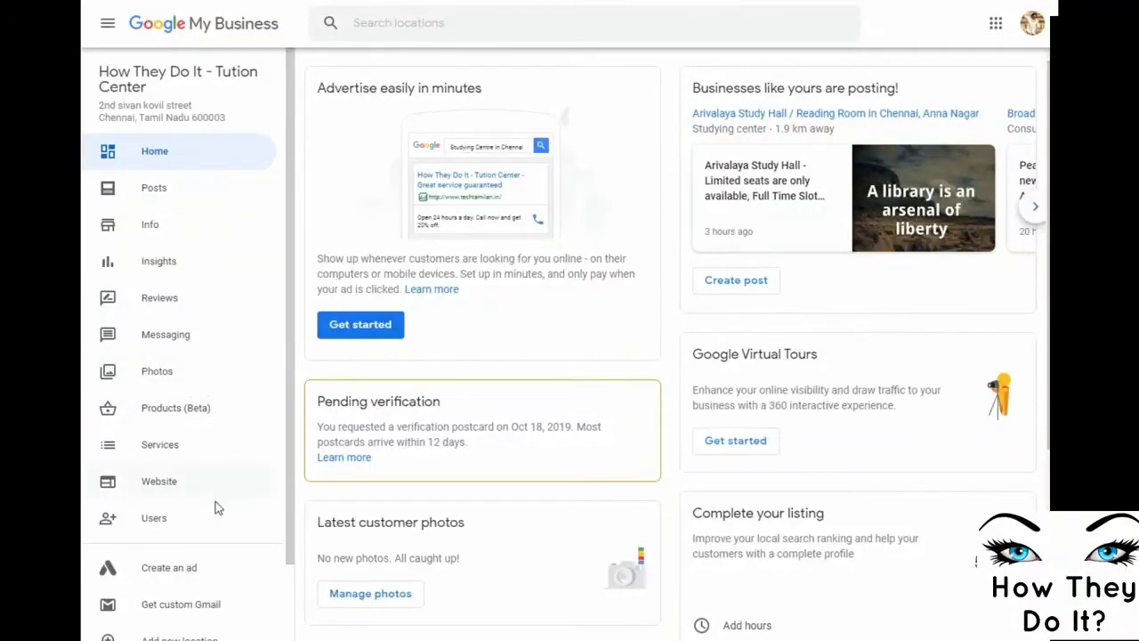
Look over the new listing's pending-verification Home dashboard, then go to its Posts section
{"action": "scroll", "coordinate": [214, 508], "scroll_direction": "down", "scroll_amount": 1}
{"action": "scroll", "coordinate": [214, 508], "scroll_direction": "down", "scroll_amount": 1}
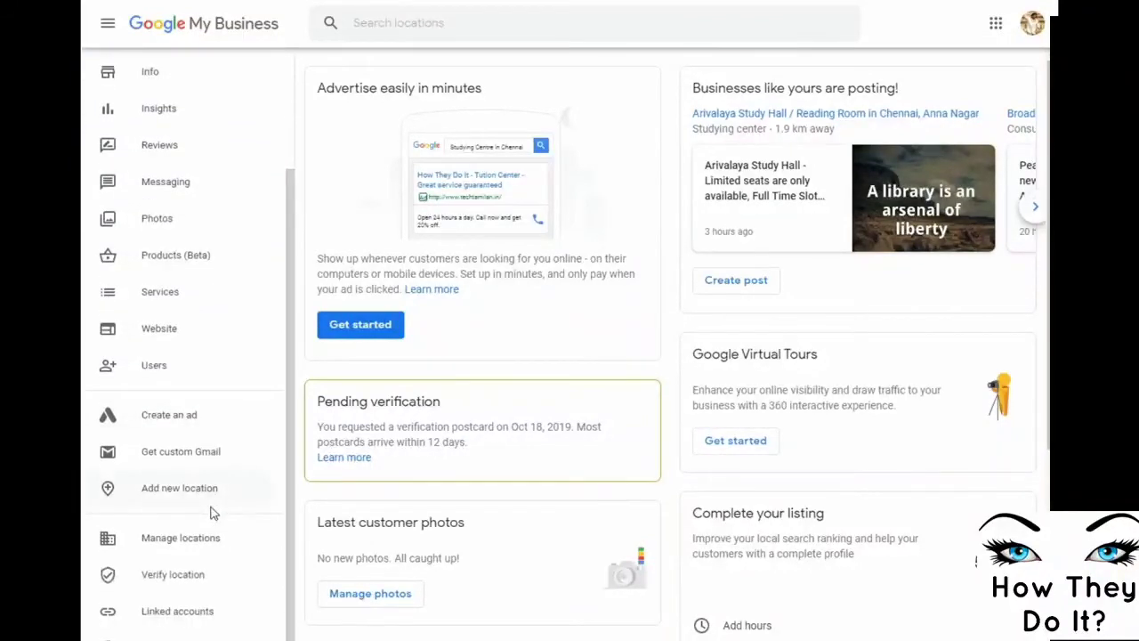
{"action": "scroll", "coordinate": [223, 529], "scroll_direction": "down", "scroll_amount": 1}
{"action": "scroll", "coordinate": [256, 338], "scroll_direction": "up", "scroll_amount": 2}
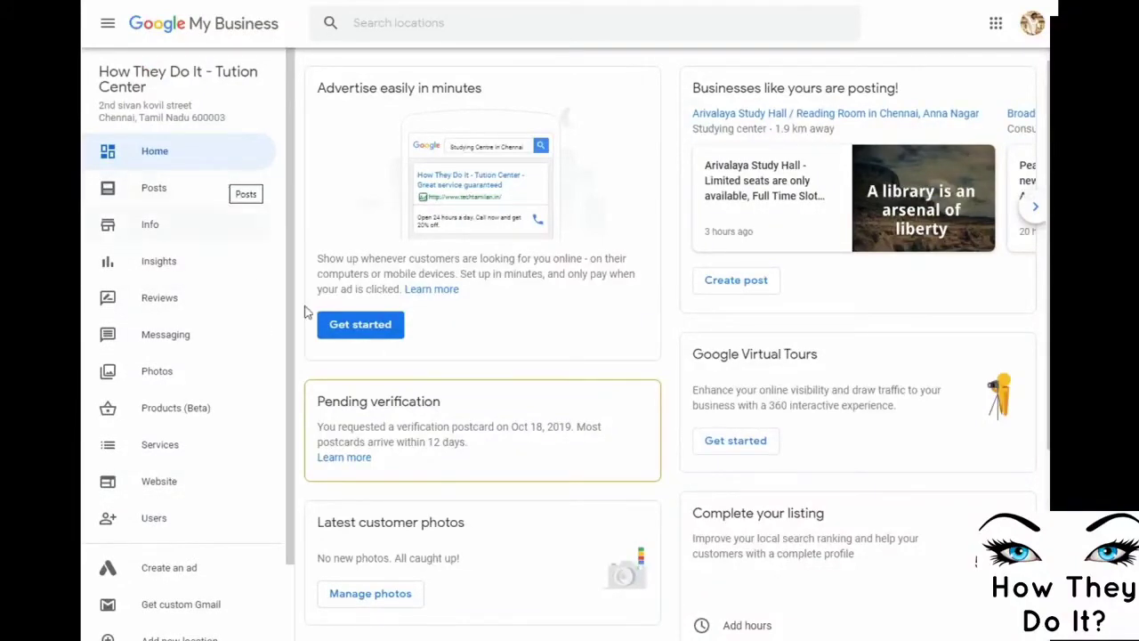
{"action": "left_click", "coordinate": [348, 324]}
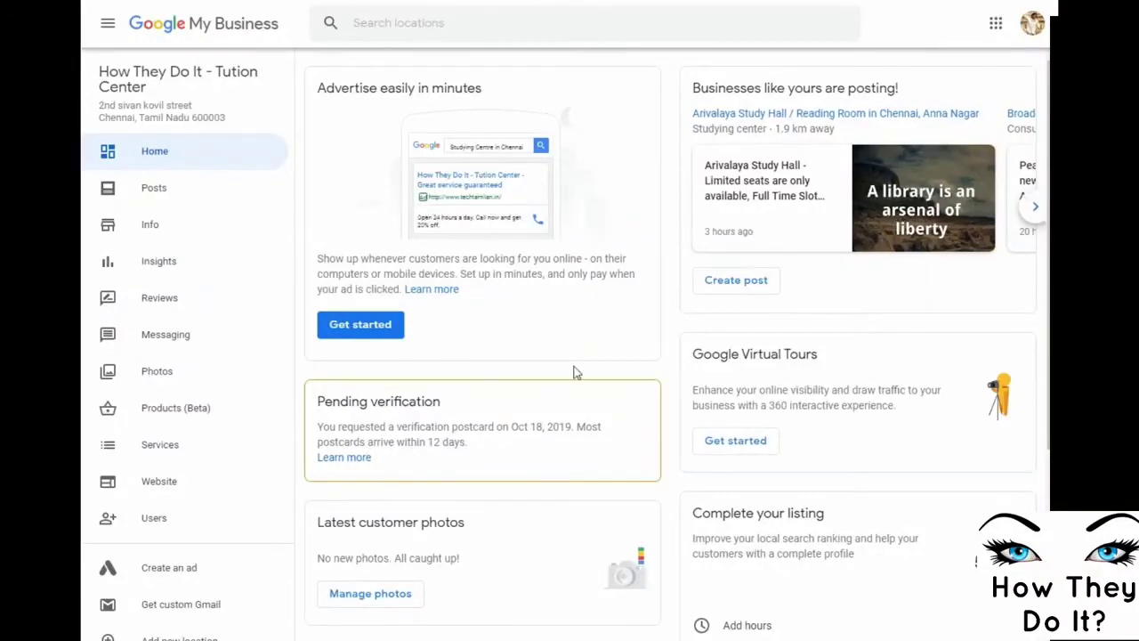
{"action": "scroll", "coordinate": [635, 480], "scroll_direction": "down", "scroll_amount": 2}
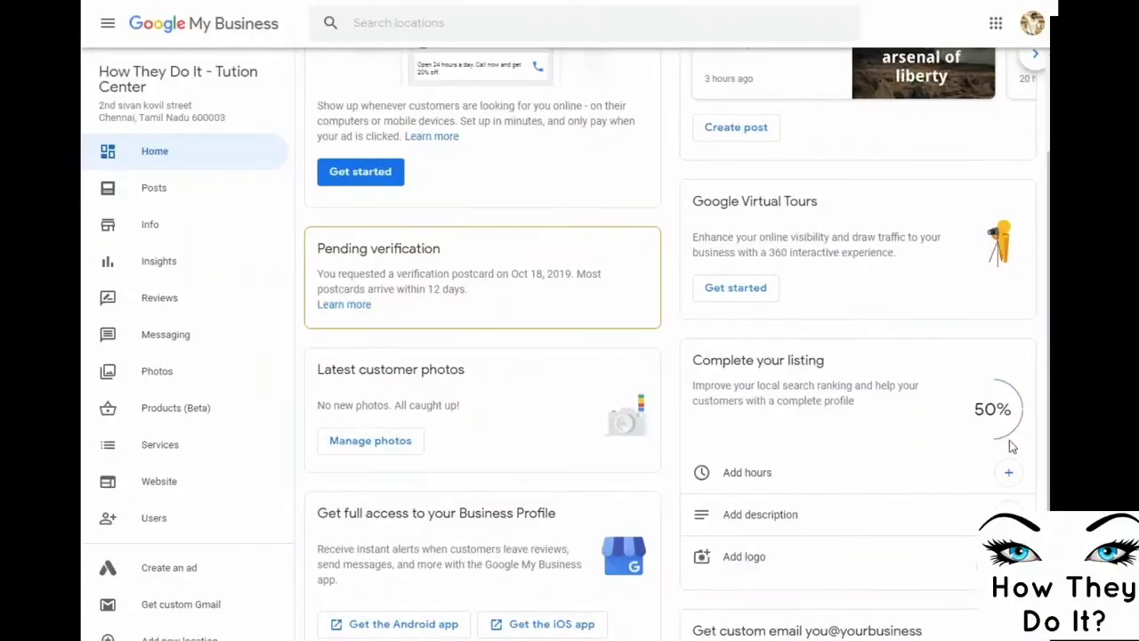
{"action": "scroll", "coordinate": [1010, 445], "scroll_direction": "down", "scroll_amount": 3}
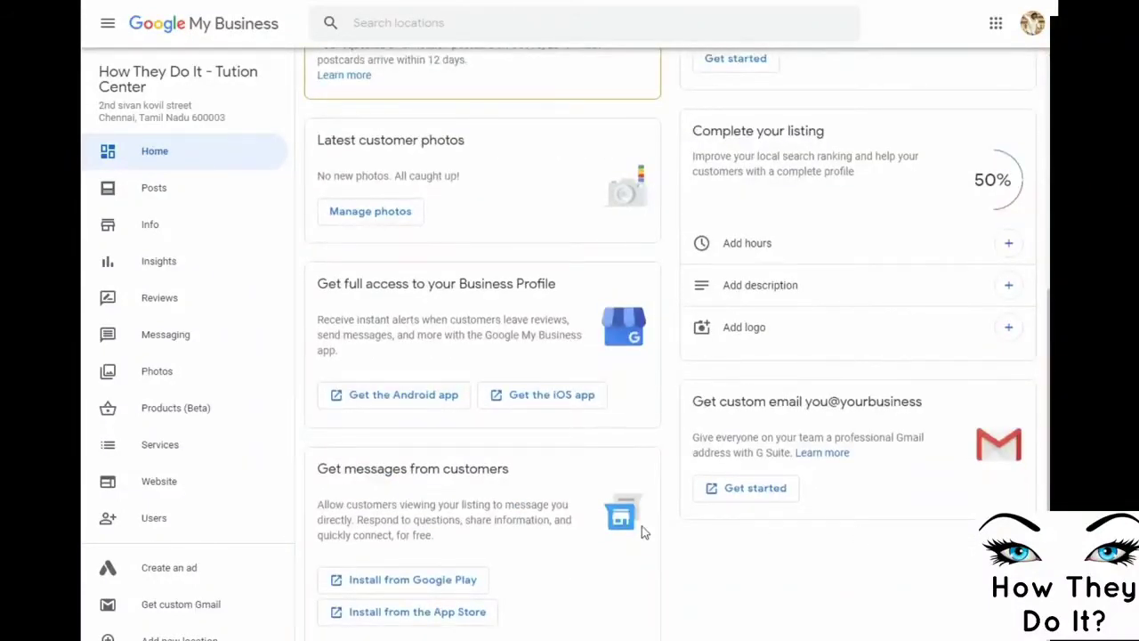
{"action": "left_click", "coordinate": [142, 197]}
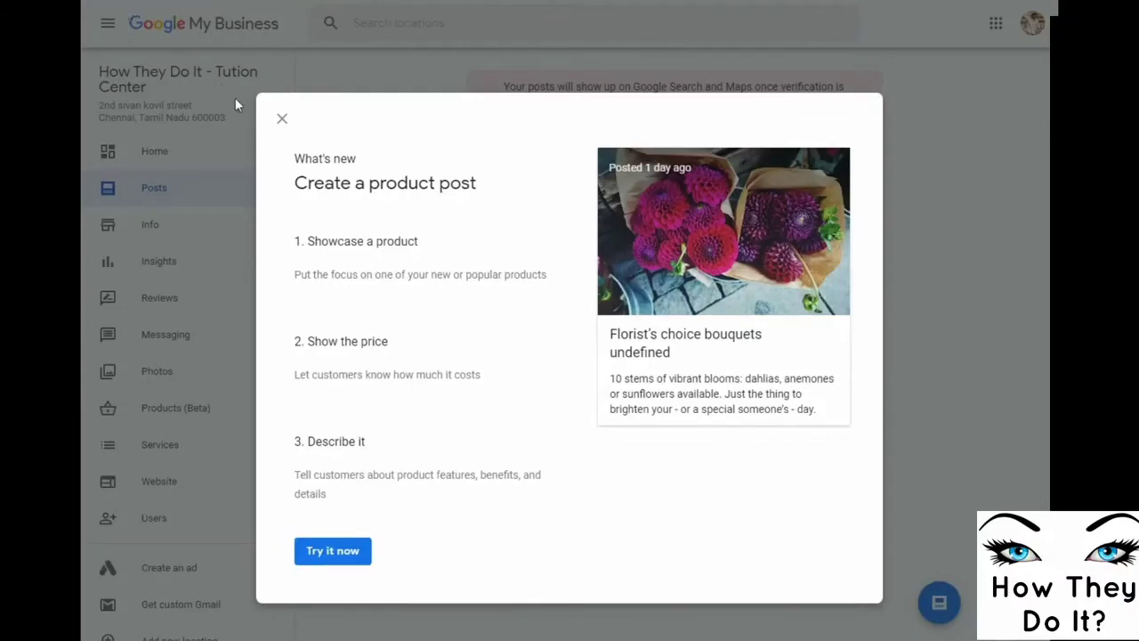
Dismiss the product post popup and switch to the Classy Taxi profile via Manage locations
{"action": "left_click", "coordinate": [281, 118]}
{"action": "left_click", "coordinate": [98, 26]}
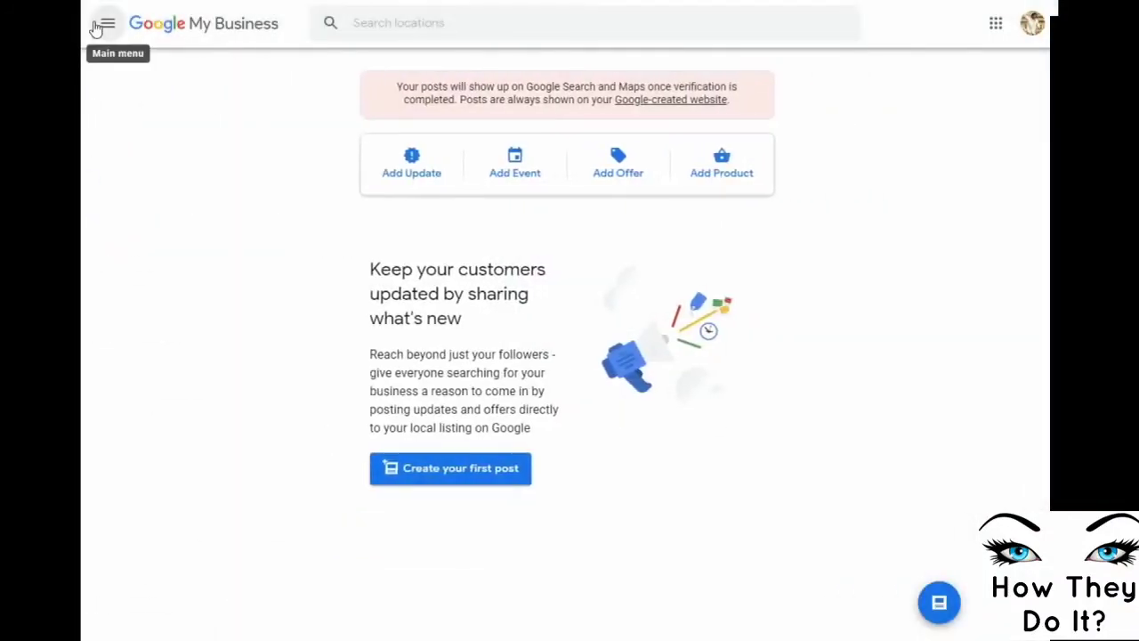
{"action": "left_click", "coordinate": [98, 26]}
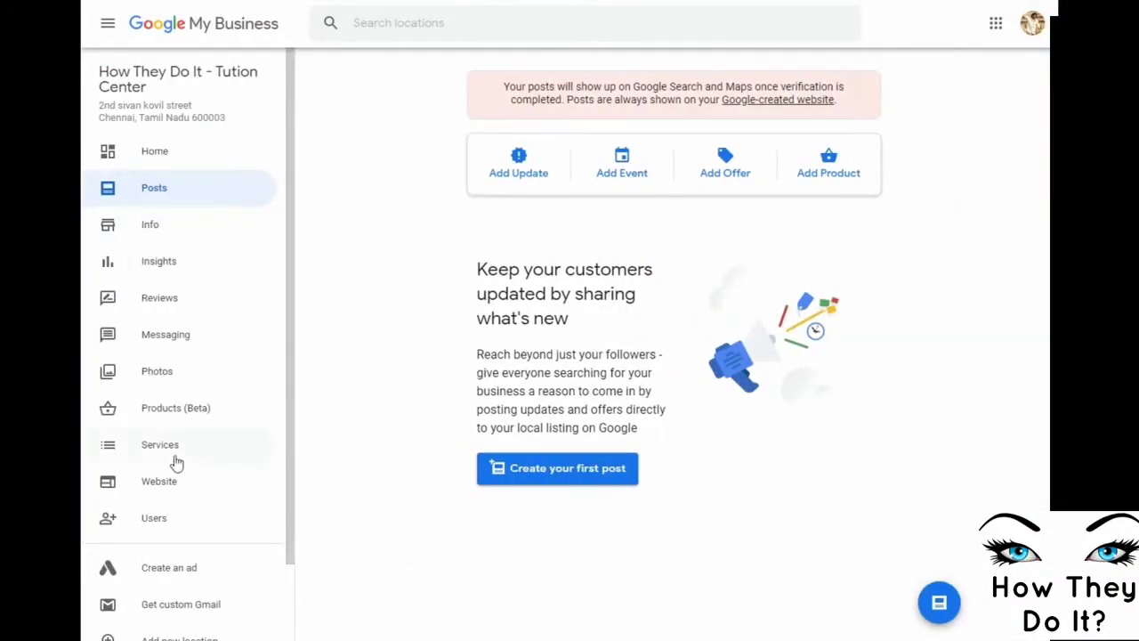
{"action": "scroll", "coordinate": [176, 498], "scroll_direction": "down", "scroll_amount": 2}
{"action": "scroll", "coordinate": [182, 545], "scroll_direction": "up", "scroll_amount": 2}
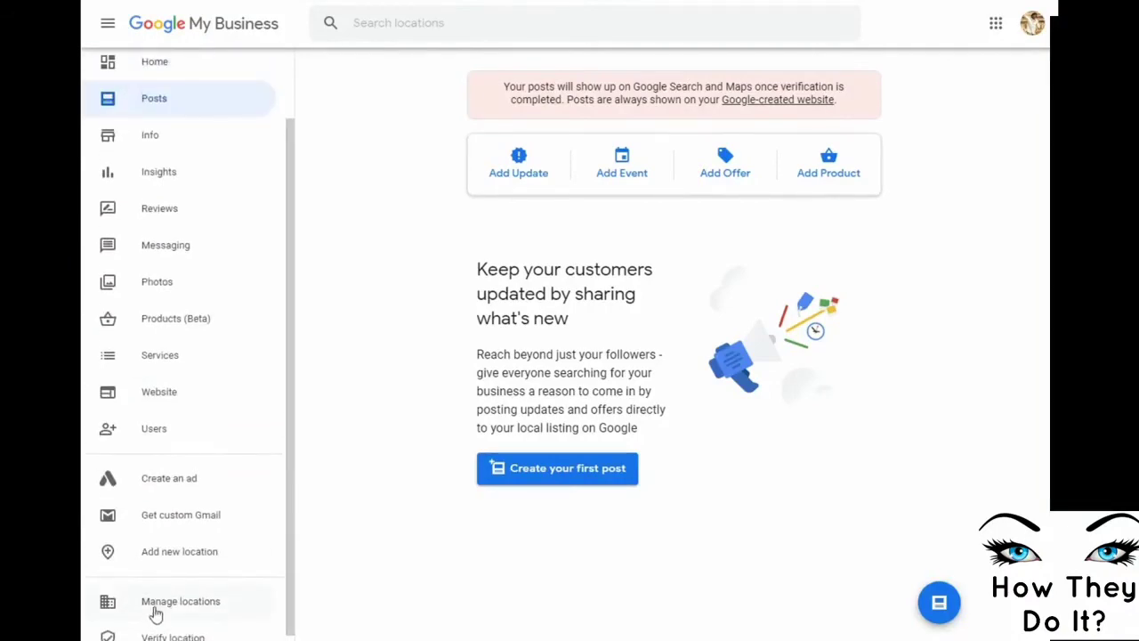
{"action": "left_click", "coordinate": [156, 611]}
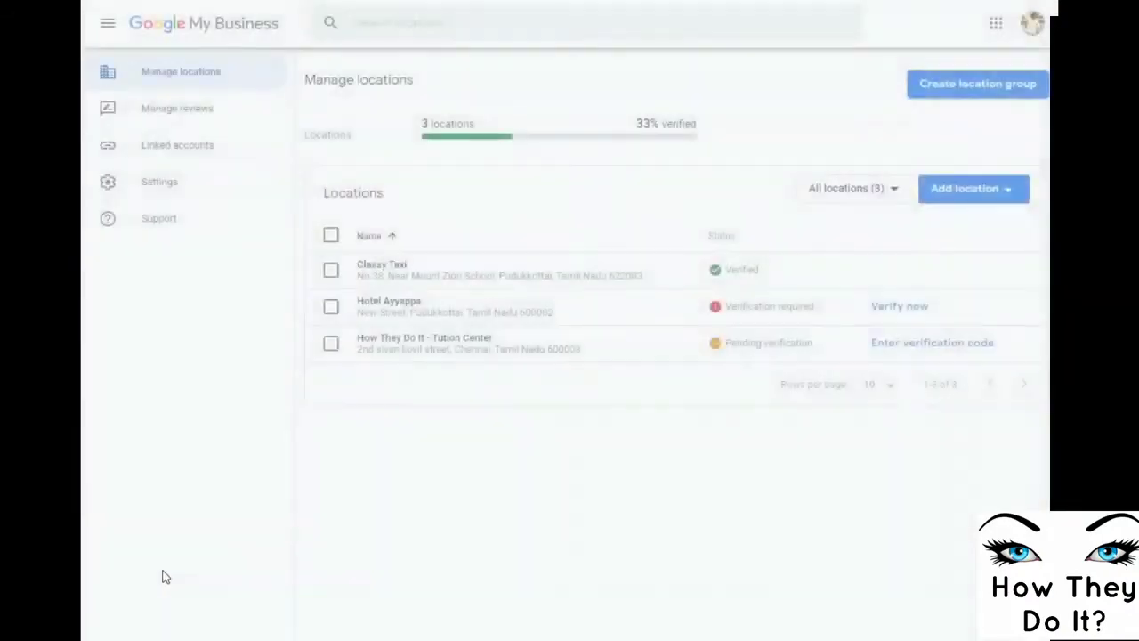
{"action": "left_click", "coordinate": [407, 279]}
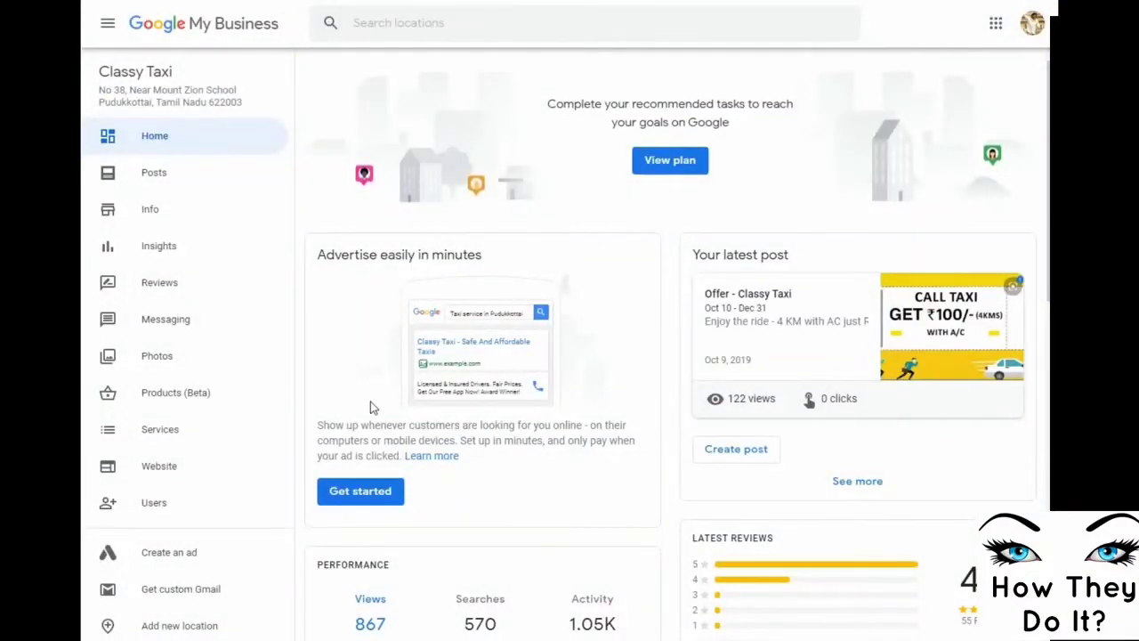
Close the plan side panel on Classy Taxi's dashboard and view its listing on Google Maps
{"action": "scroll", "coordinate": [372, 406], "scroll_direction": "down", "scroll_amount": 2}
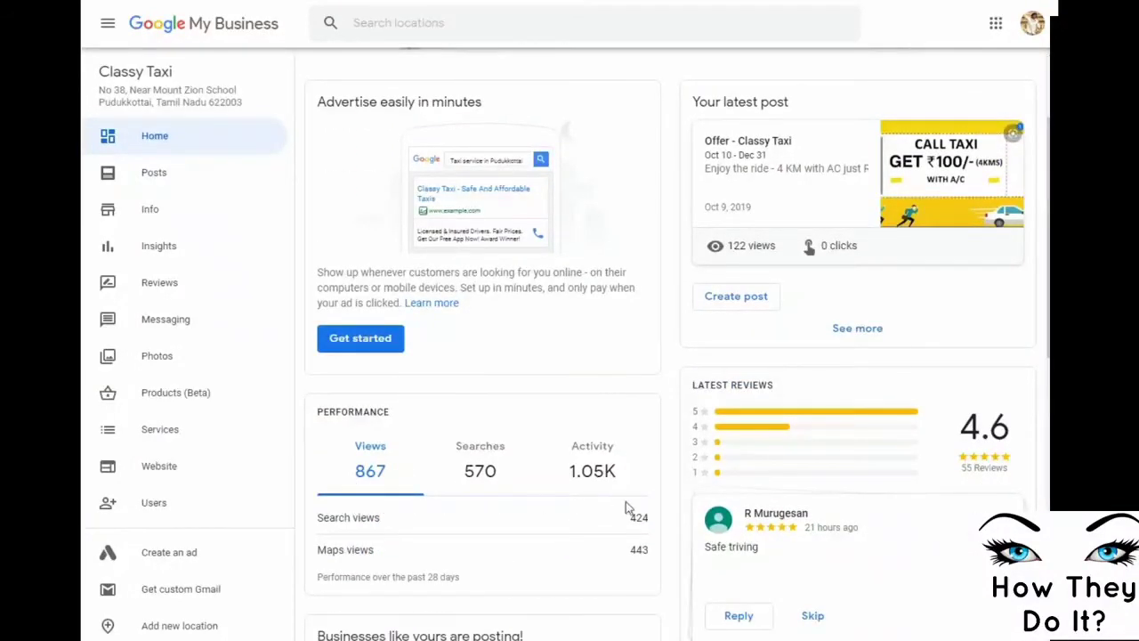
{"action": "scroll", "coordinate": [626, 501], "scroll_direction": "down", "scroll_amount": 2}
{"action": "scroll", "coordinate": [626, 504], "scroll_direction": "down", "scroll_amount": 2}
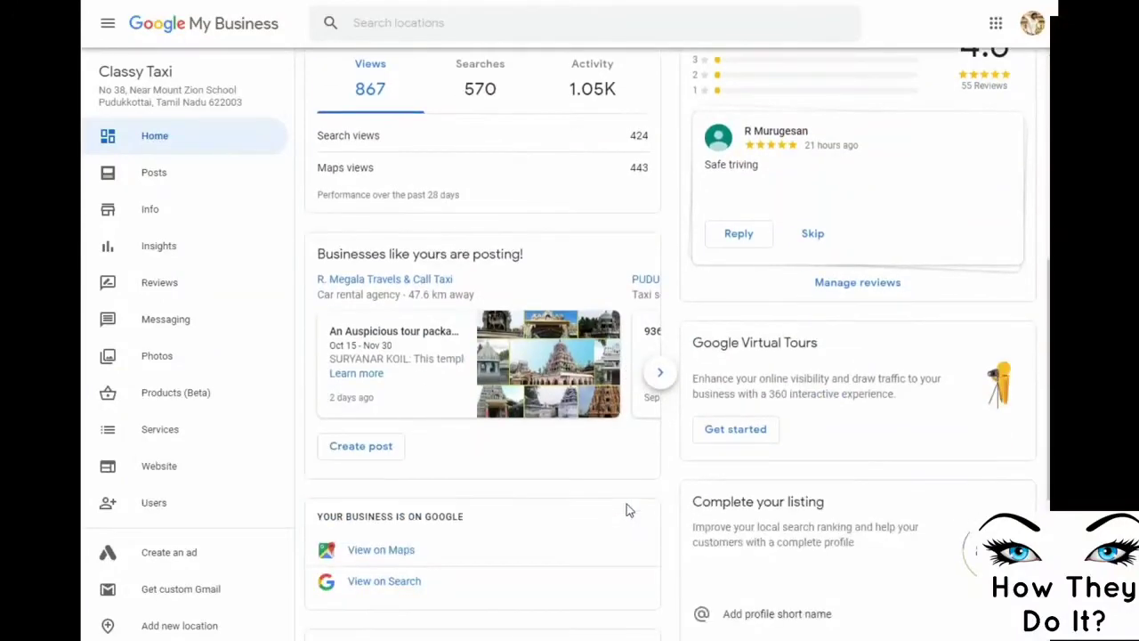
{"action": "scroll", "coordinate": [627, 504], "scroll_direction": "down", "scroll_amount": 2}
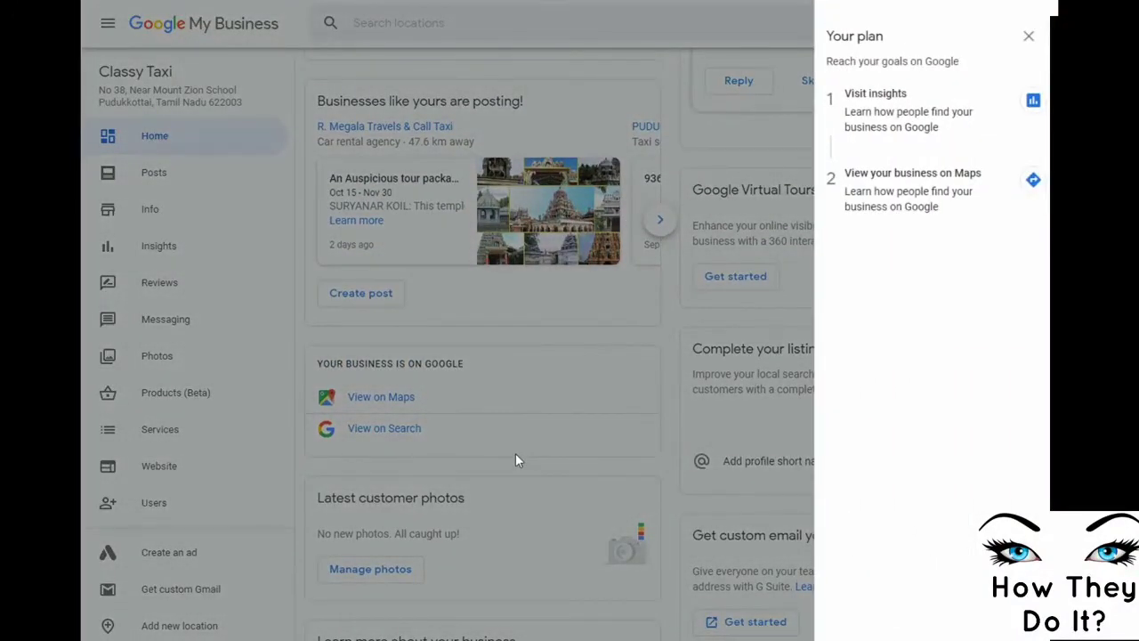
{"action": "left_click", "coordinate": [1029, 36]}
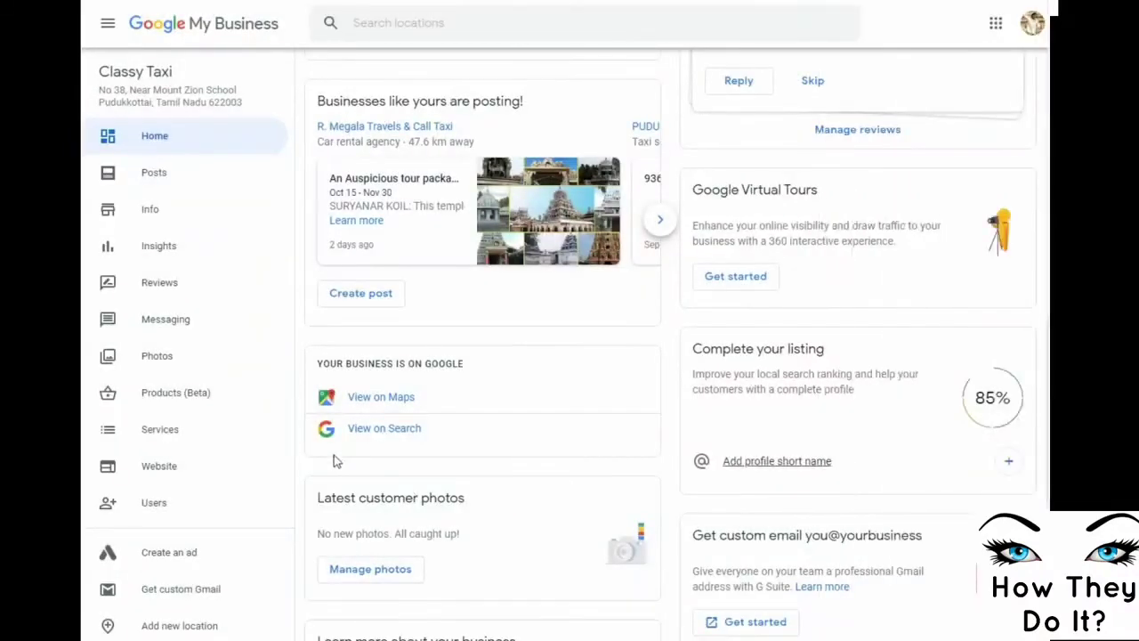
{"action": "left_click", "coordinate": [393, 402]}
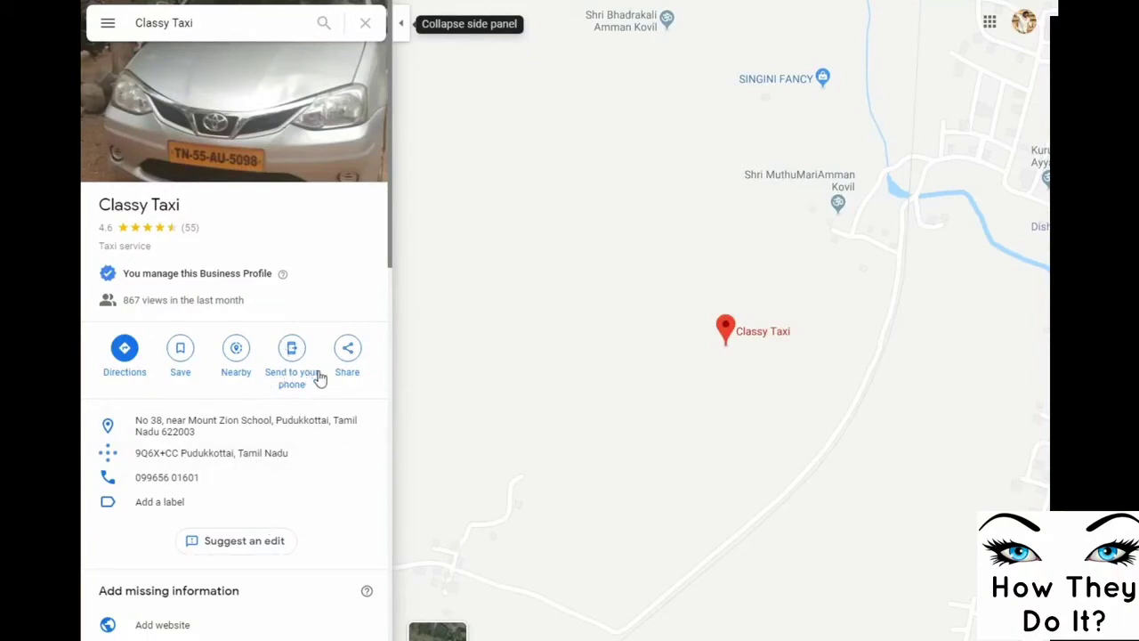
{"action": "scroll", "coordinate": [301, 383], "scroll_direction": "down", "scroll_amount": 3}
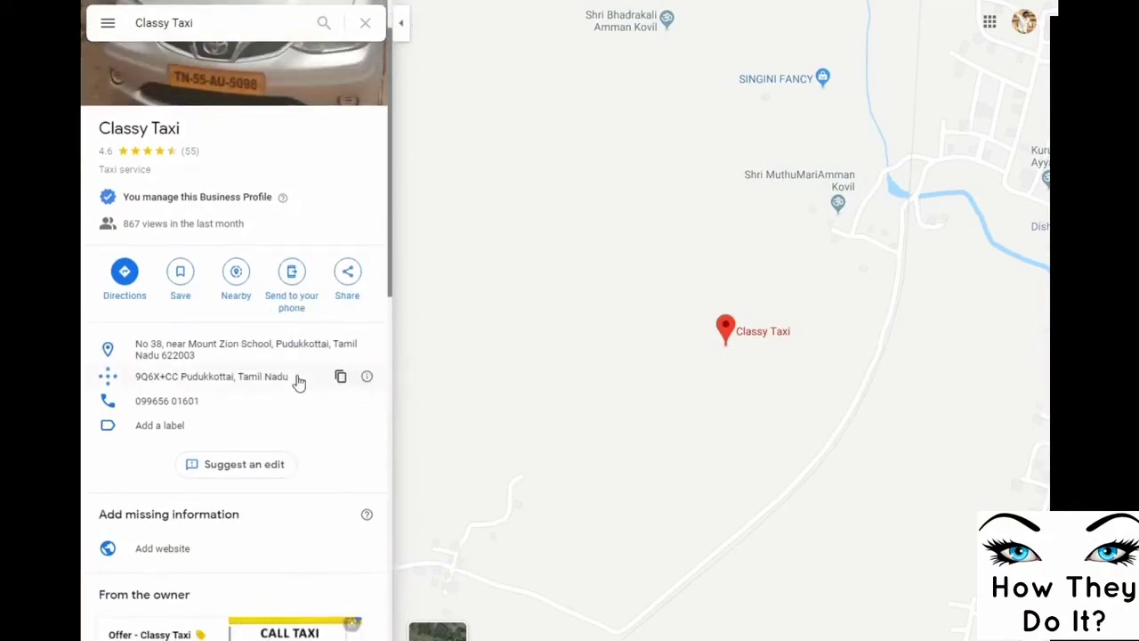
{"action": "scroll", "coordinate": [301, 393], "scroll_direction": "up", "scroll_amount": 1}
{"action": "scroll", "coordinate": [199, 501], "scroll_direction": "down", "scroll_amount": 2}
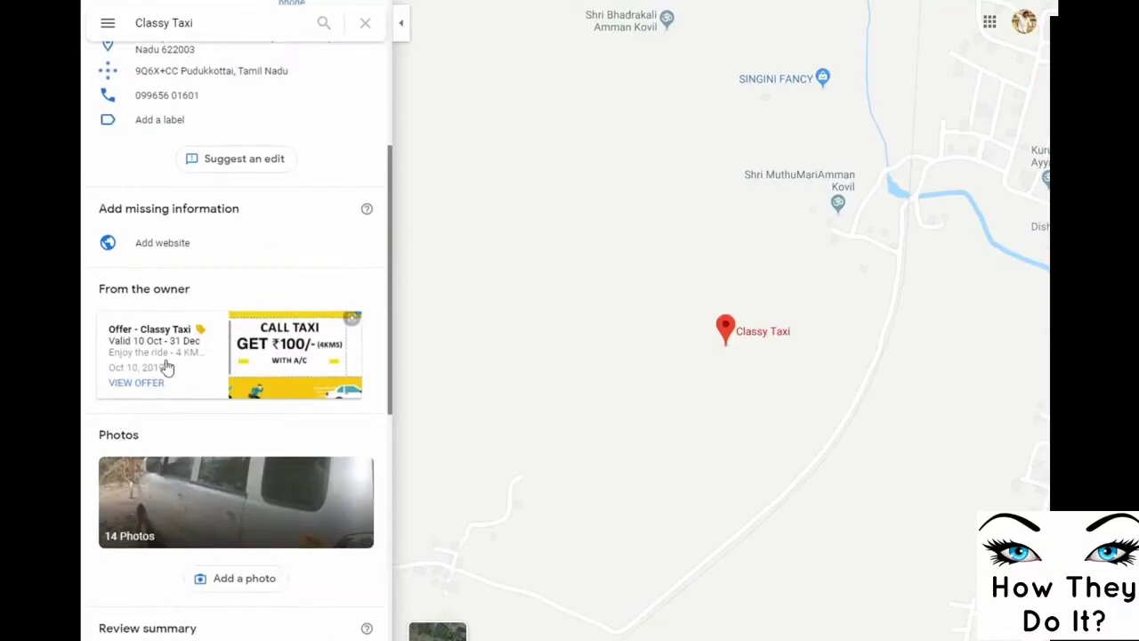
{"action": "scroll", "coordinate": [351, 436], "scroll_direction": "down", "scroll_amount": 3}
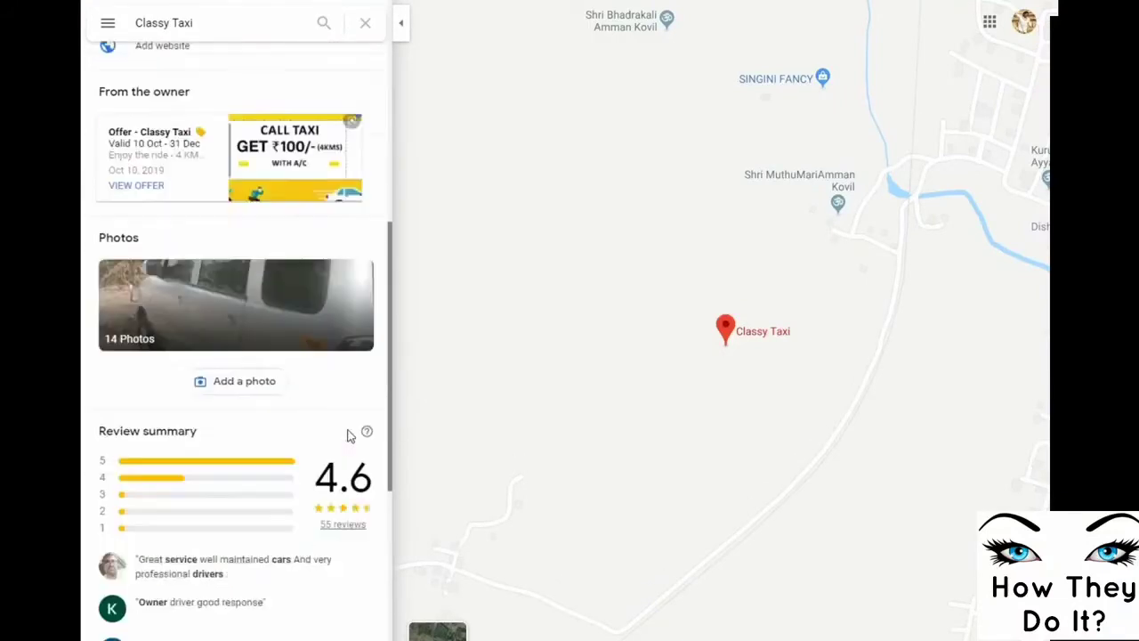
{"action": "scroll", "coordinate": [234, 473], "scroll_direction": "down", "scroll_amount": 3}
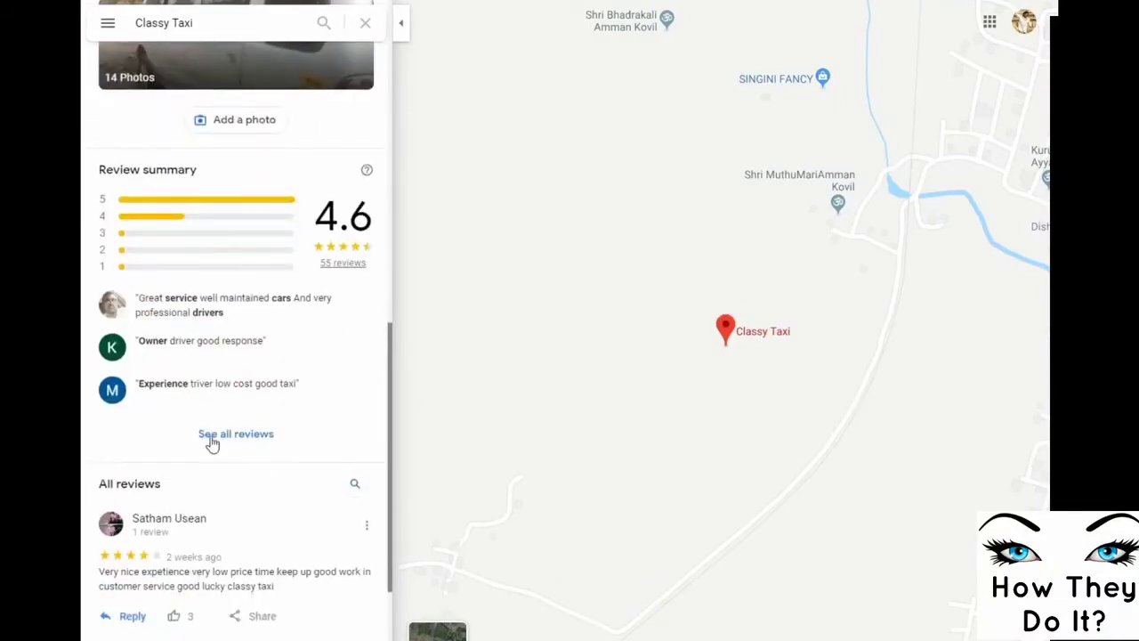
{"action": "scroll", "coordinate": [211, 442], "scroll_direction": "down", "scroll_amount": 3}
{"action": "scroll", "coordinate": [180, 482], "scroll_direction": "down", "scroll_amount": 1}
{"action": "scroll", "coordinate": [205, 486], "scroll_direction": "up", "scroll_amount": 15}
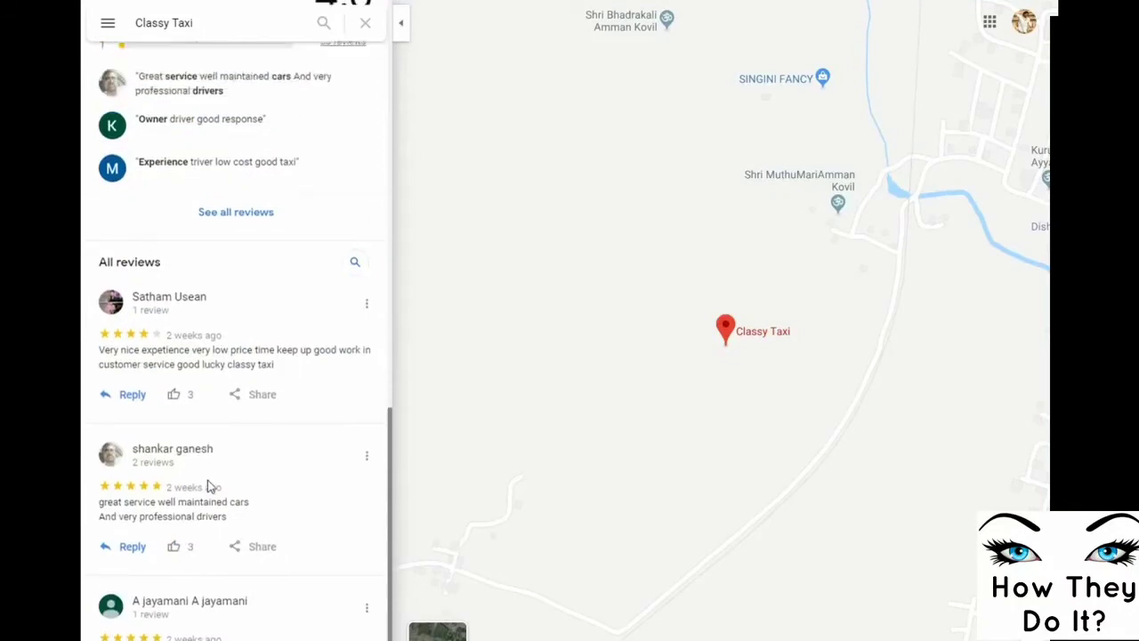
{"action": "scroll", "coordinate": [211, 486], "scroll_direction": "up", "scroll_amount": 3}
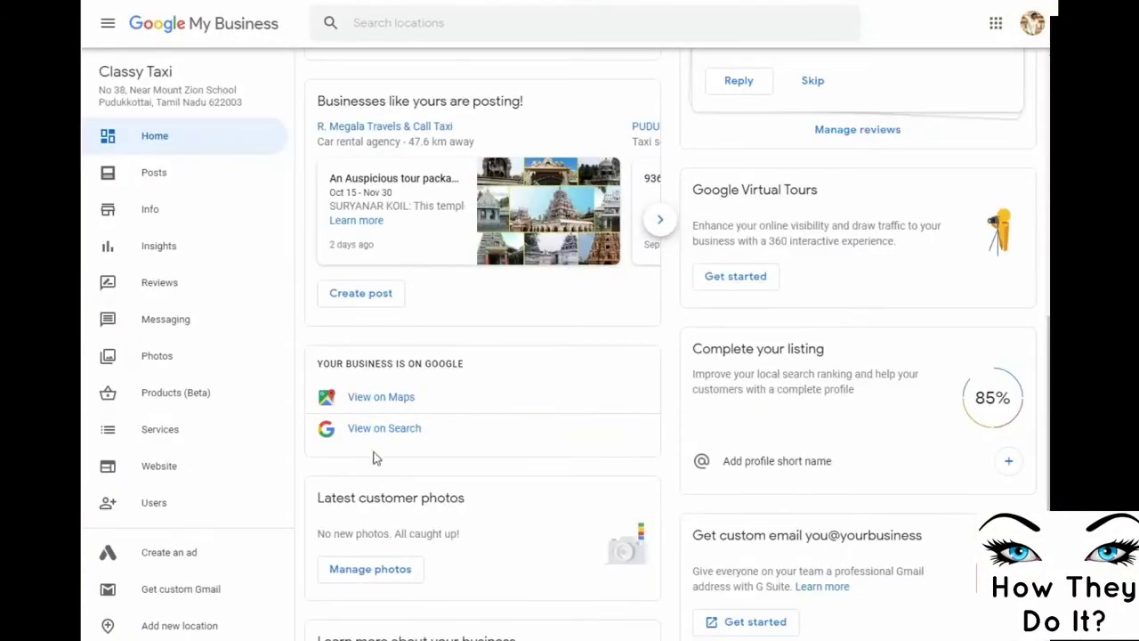
View Classy Taxi on Google Search, browsing its results, knowledge panel and next suggestion cards
{"action": "left_click", "coordinate": [367, 430]}
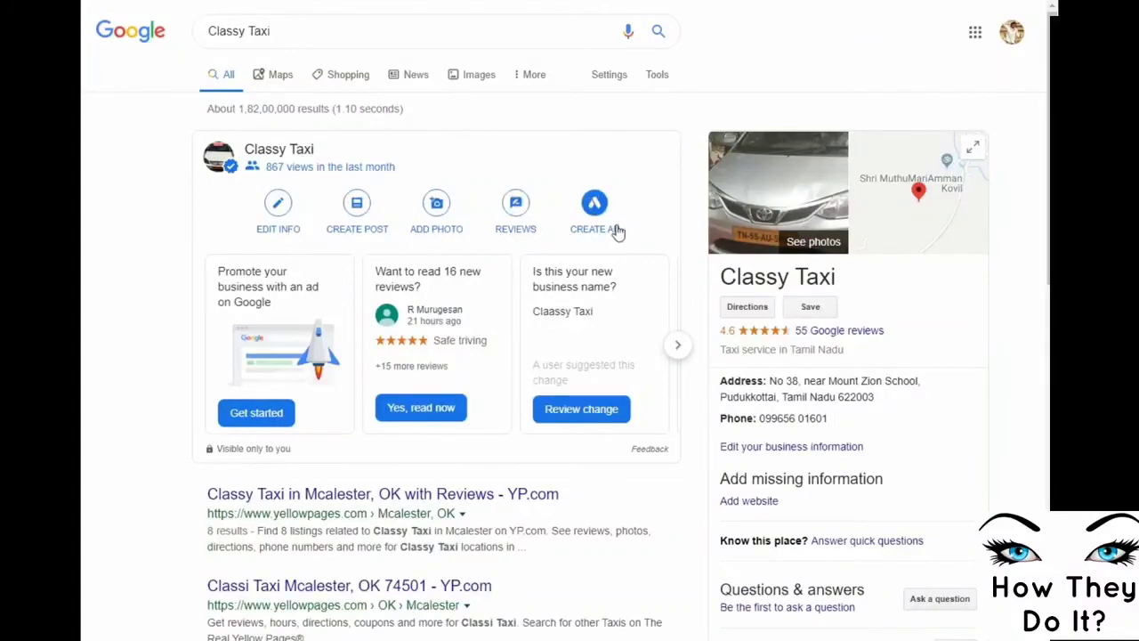
{"action": "scroll", "coordinate": [694, 437], "scroll_direction": "down", "scroll_amount": 2}
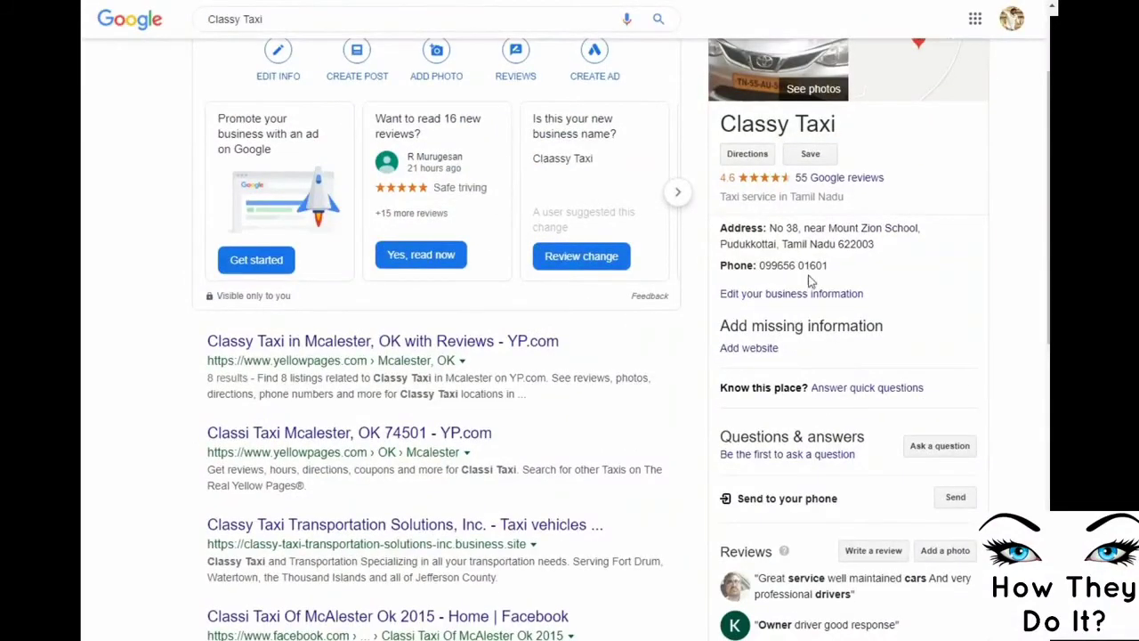
{"action": "scroll", "coordinate": [920, 341], "scroll_direction": "up", "scroll_amount": 2}
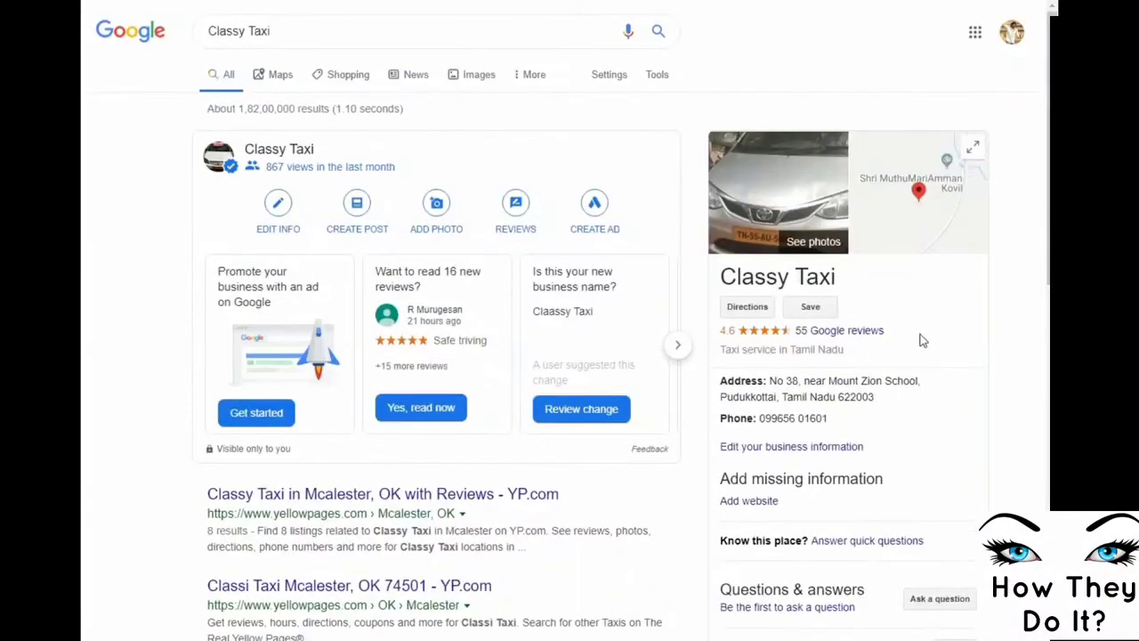
{"action": "scroll", "coordinate": [949, 351], "scroll_direction": "down", "scroll_amount": 2}
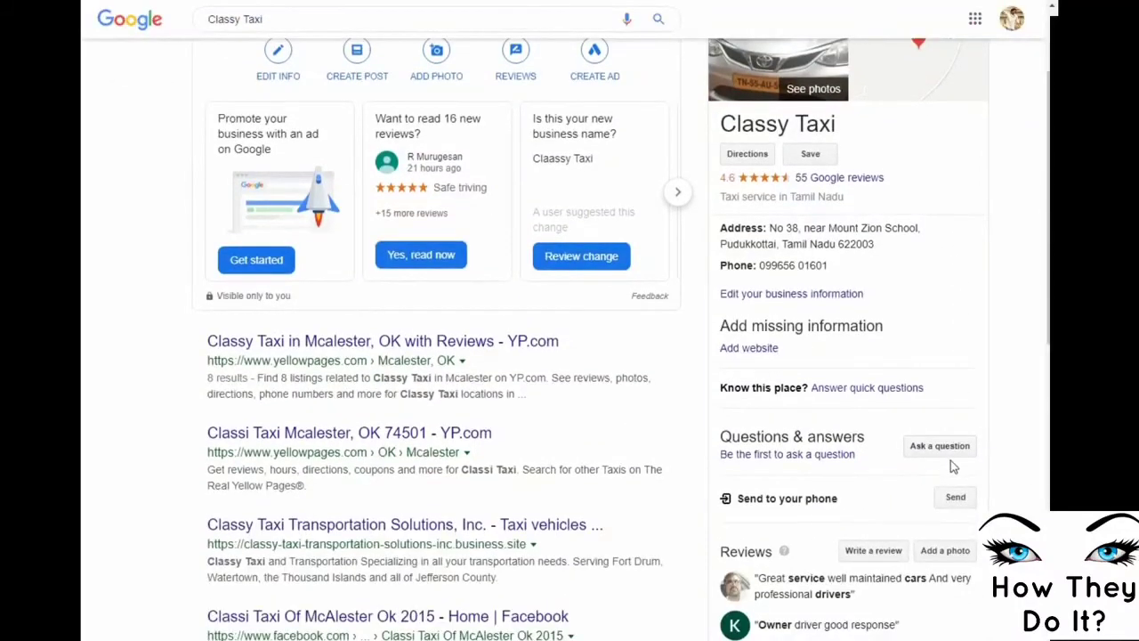
{"action": "scroll", "coordinate": [984, 471], "scroll_direction": "down", "scroll_amount": 2}
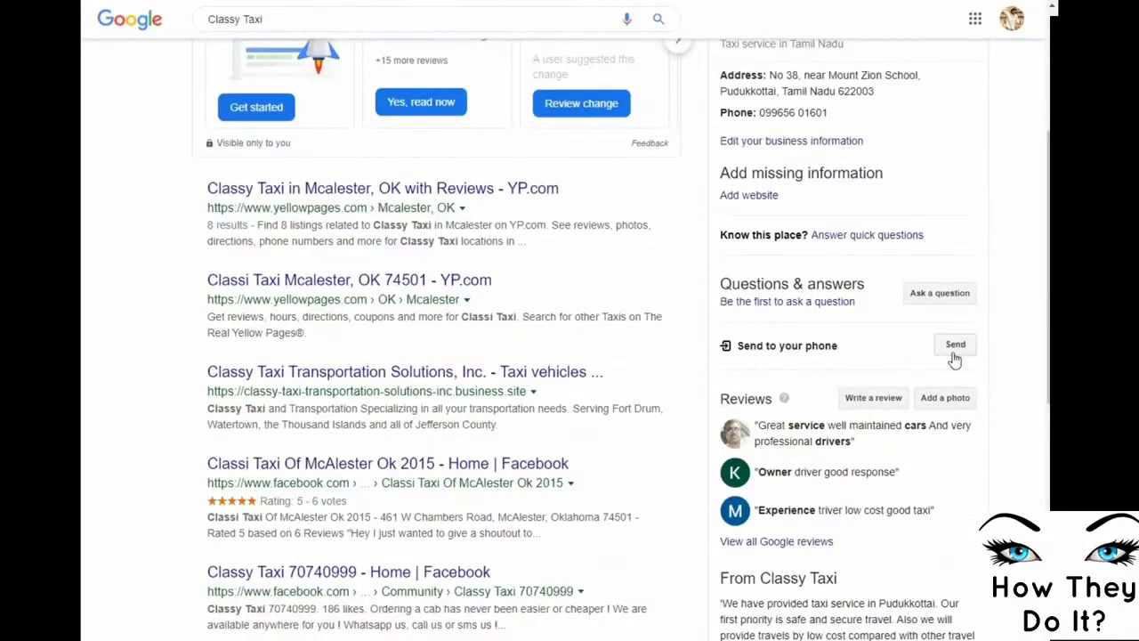
{"action": "scroll", "coordinate": [983, 445], "scroll_direction": "down", "scroll_amount": 9}
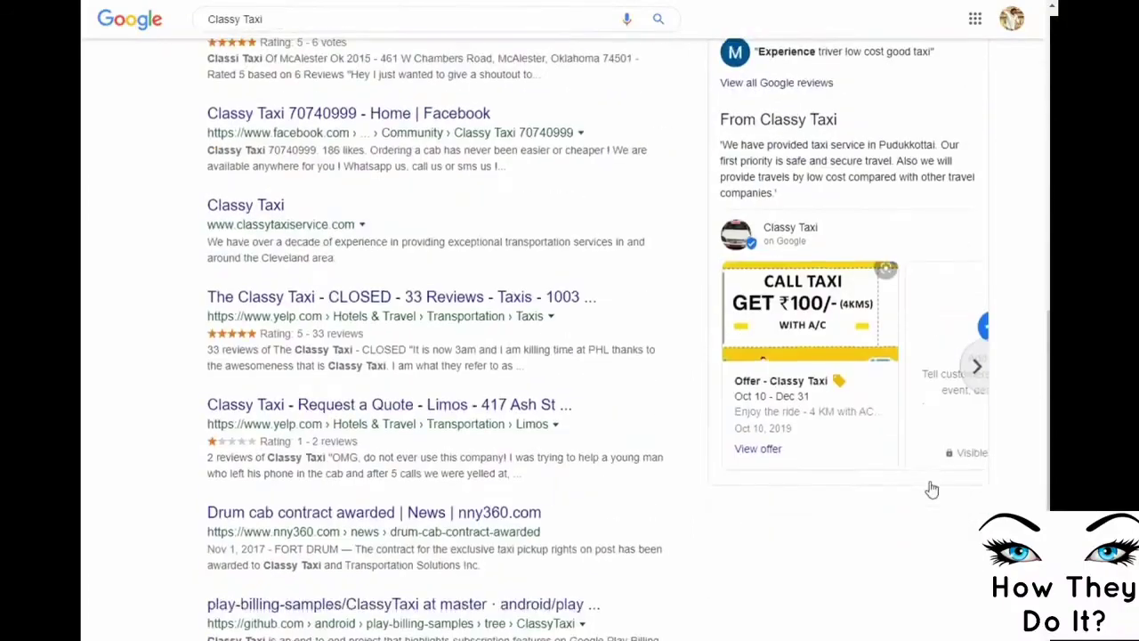
{"action": "scroll", "coordinate": [932, 489], "scroll_direction": "up", "scroll_amount": 15}
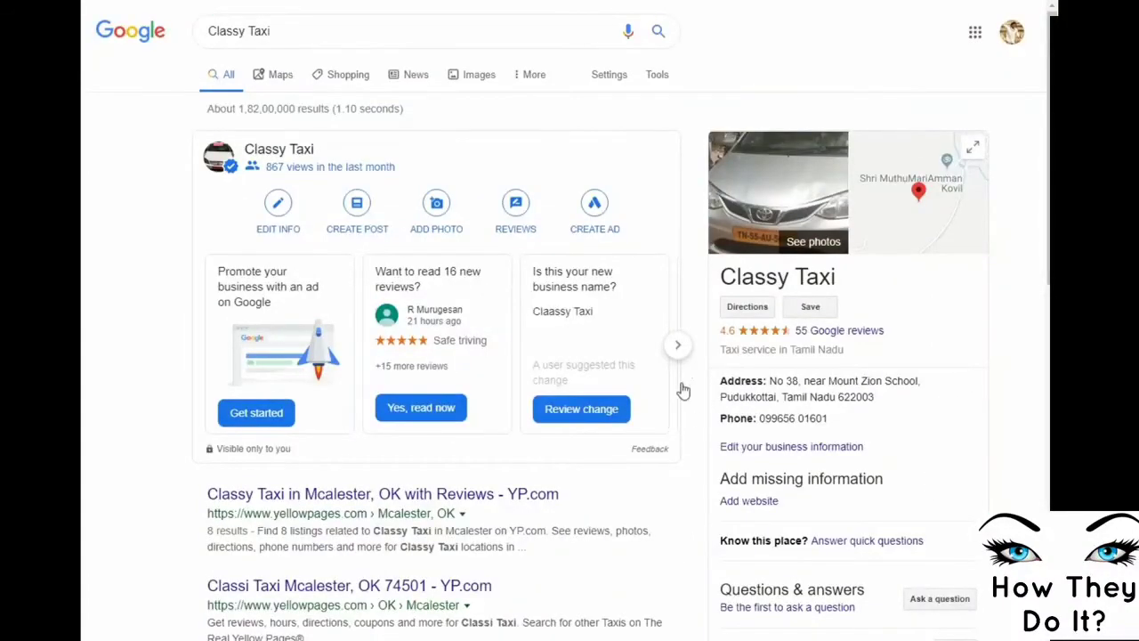
{"action": "left_click", "coordinate": [679, 346]}
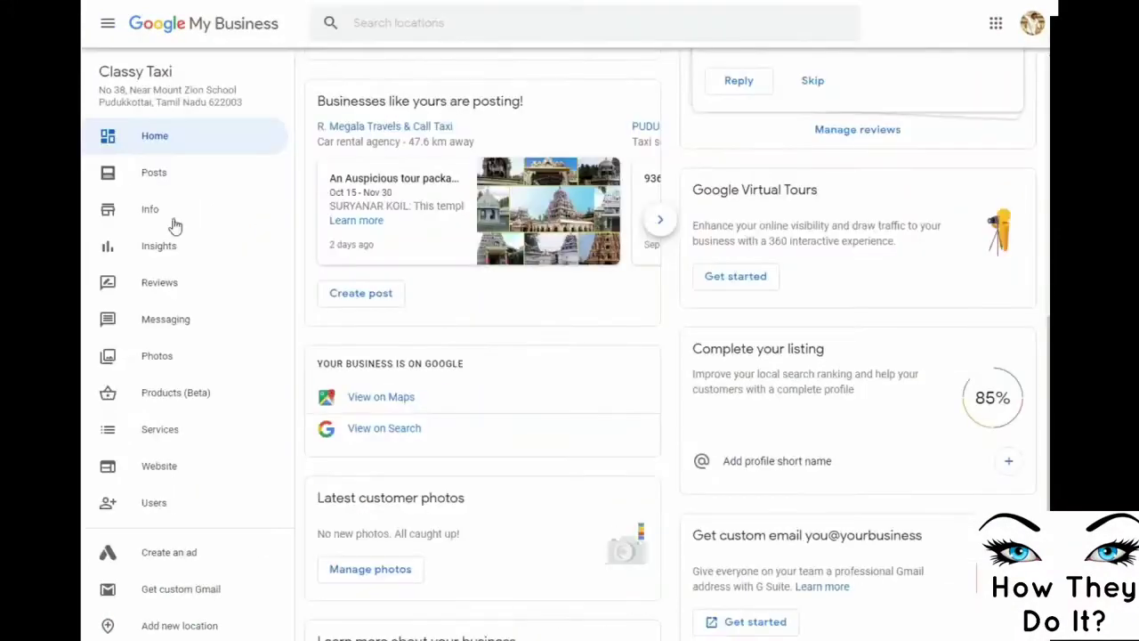
Open Classy Taxi's Posts, showing the Oct 9 taxi offer, and start a new update post
{"action": "left_click", "coordinate": [153, 174]}
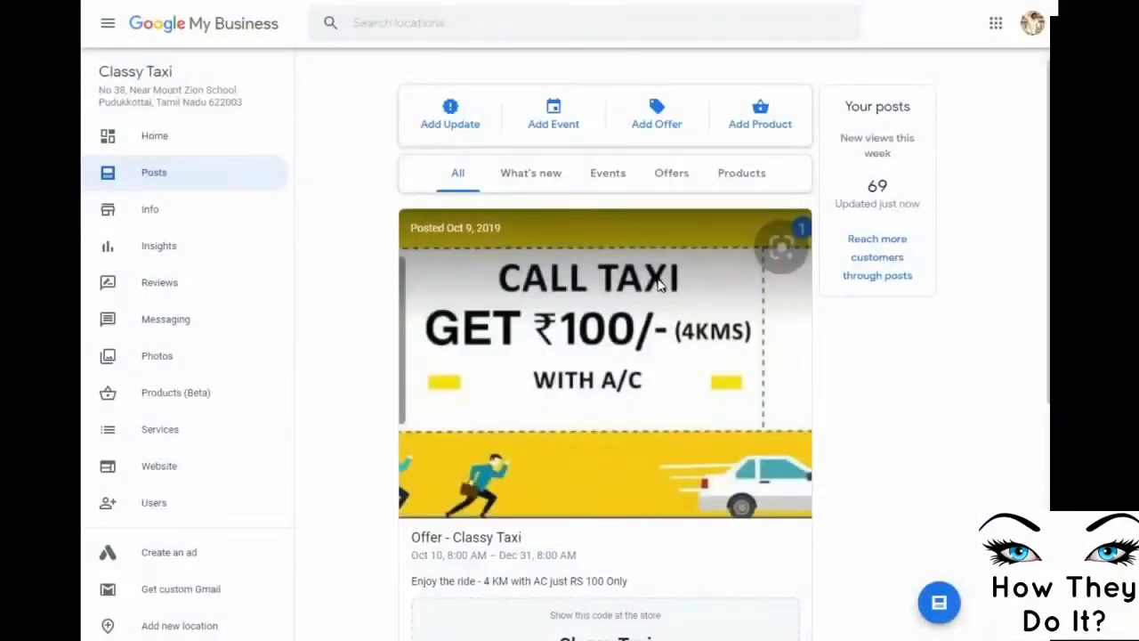
{"action": "scroll", "coordinate": [871, 357], "scroll_direction": "down", "scroll_amount": 1}
{"action": "scroll", "coordinate": [864, 347], "scroll_direction": "up", "scroll_amount": 1}
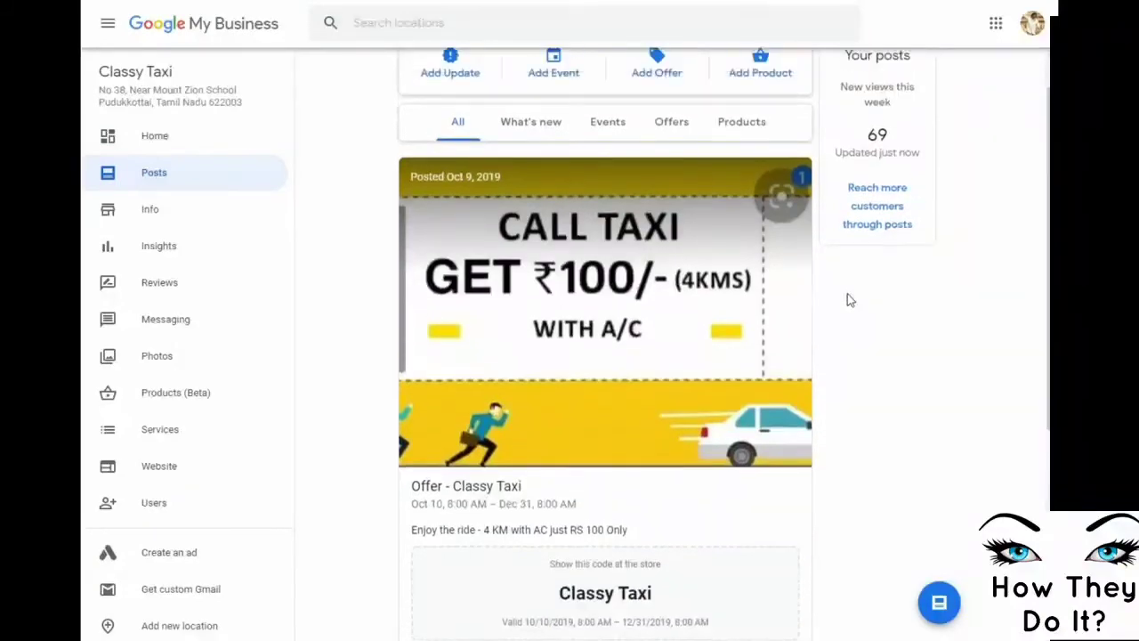
{"action": "left_click", "coordinate": [448, 118]}
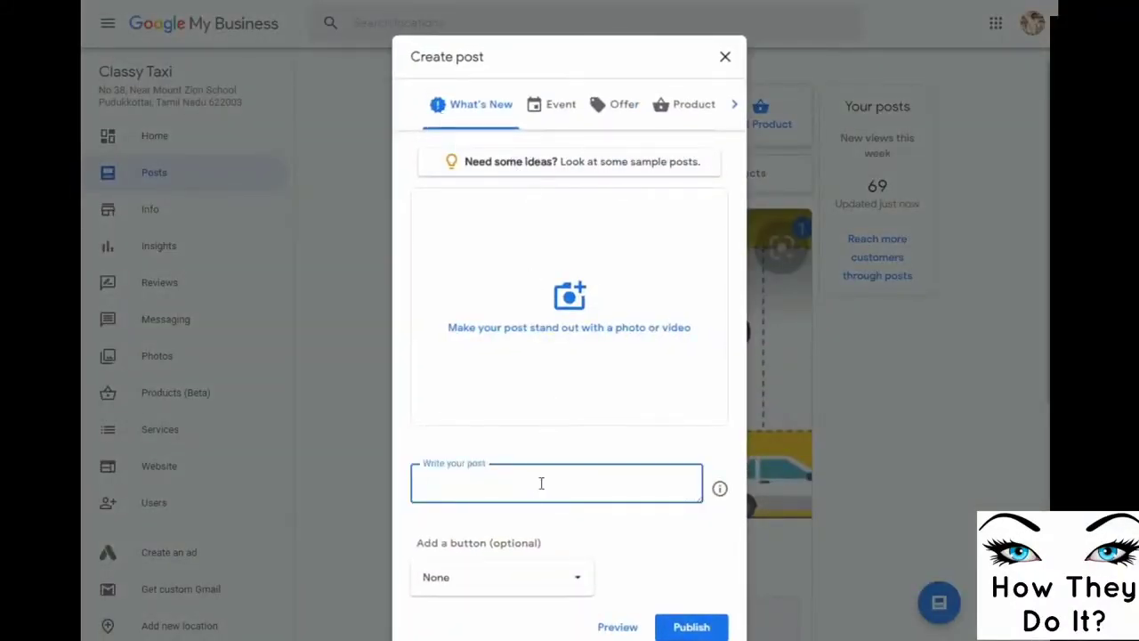
{"action": "left_click", "coordinate": [726, 58]}
{"action": "left_click", "coordinate": [557, 120]}
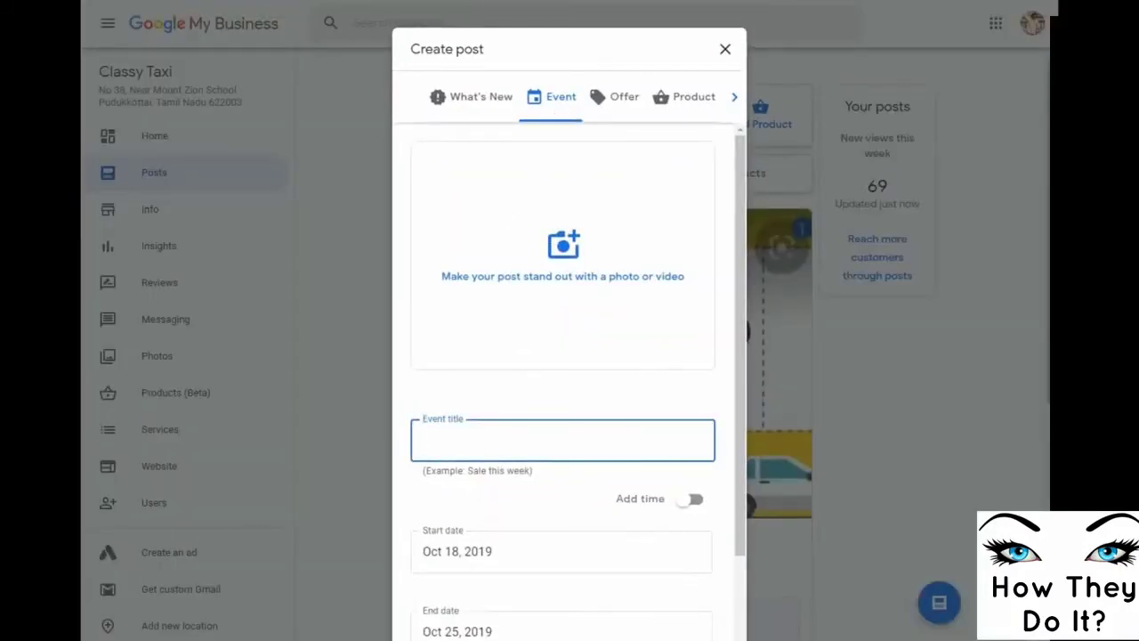
{"action": "scroll", "coordinate": [671, 595], "scroll_direction": "down", "scroll_amount": 2}
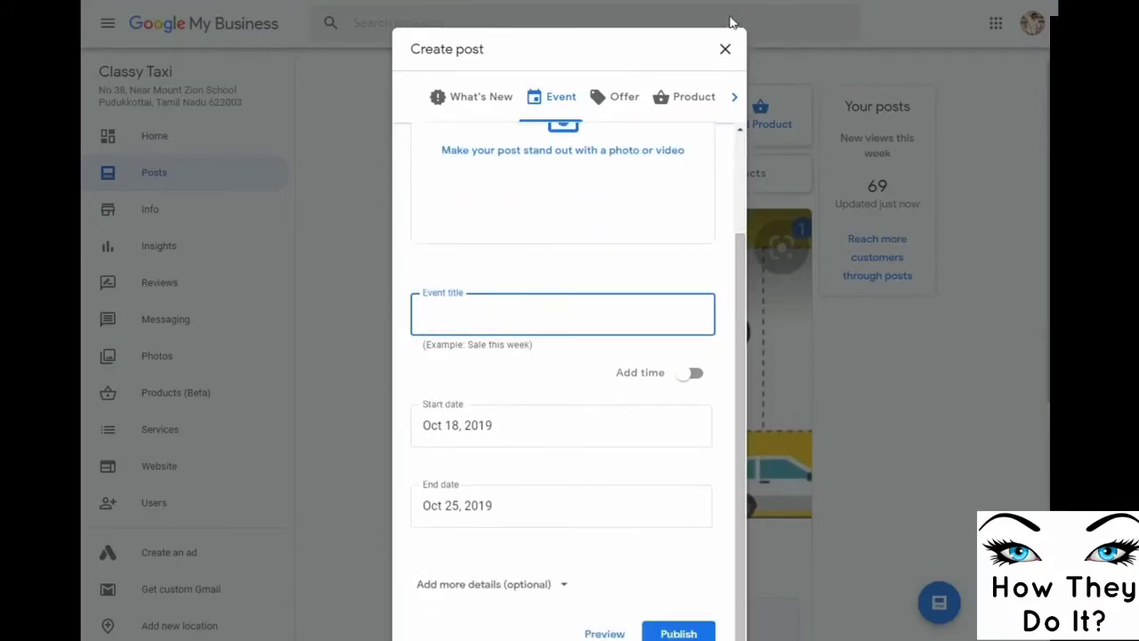
{"action": "left_click", "coordinate": [724, 51]}
{"action": "left_click", "coordinate": [638, 116]}
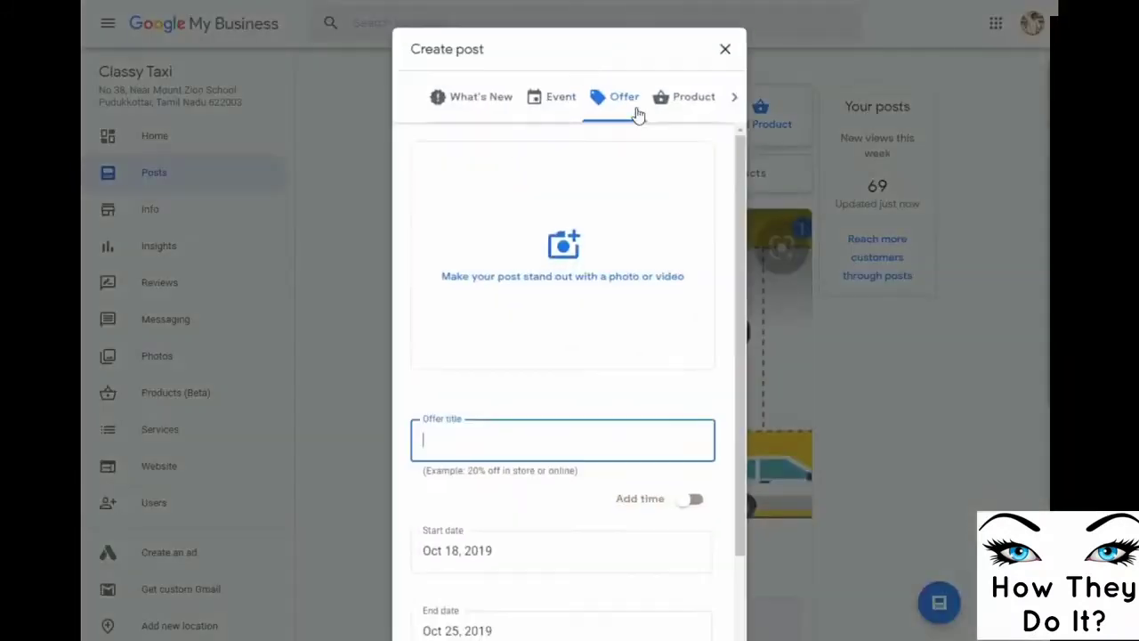
{"action": "scroll", "coordinate": [689, 419], "scroll_direction": "down", "scroll_amount": 2}
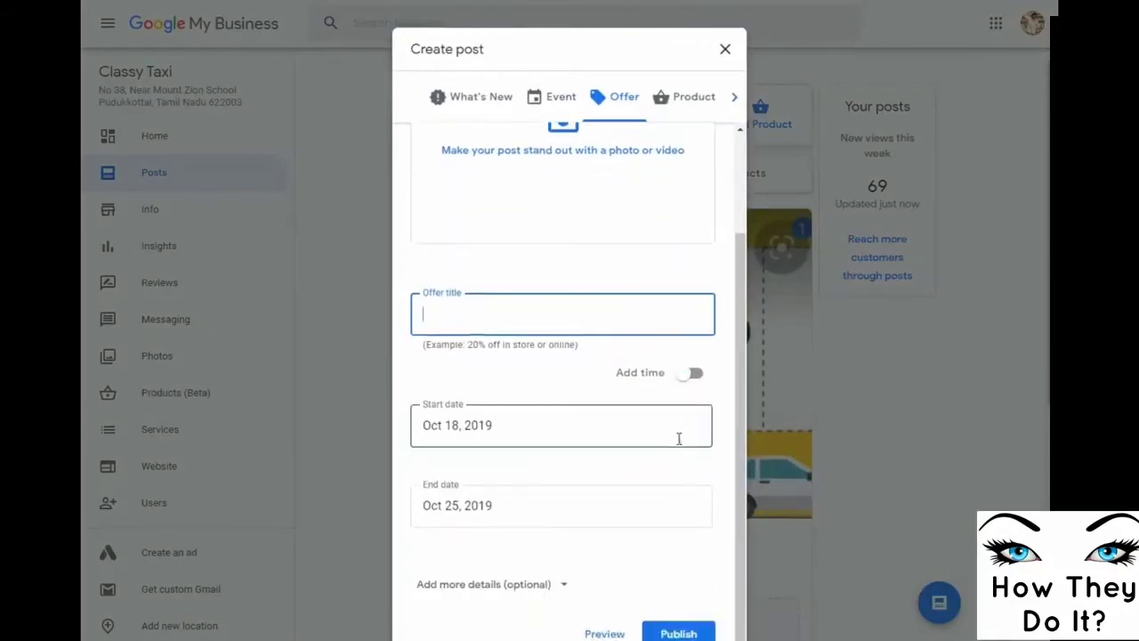
{"action": "left_click", "coordinate": [724, 51]}
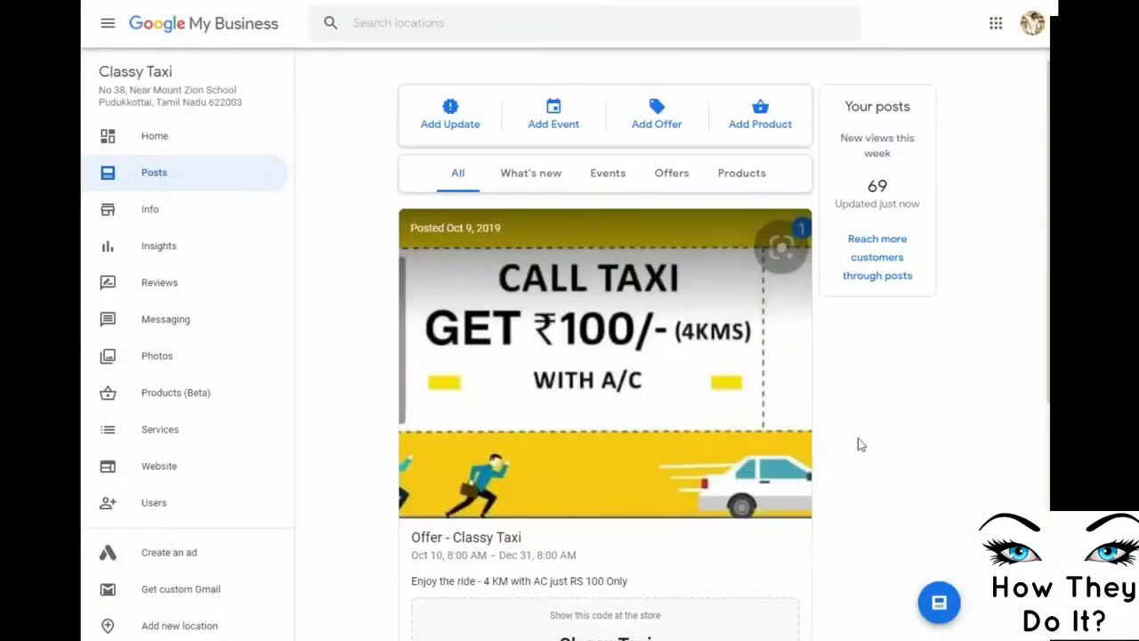
{"action": "scroll", "coordinate": [842, 444], "scroll_direction": "down", "scroll_amount": 6}
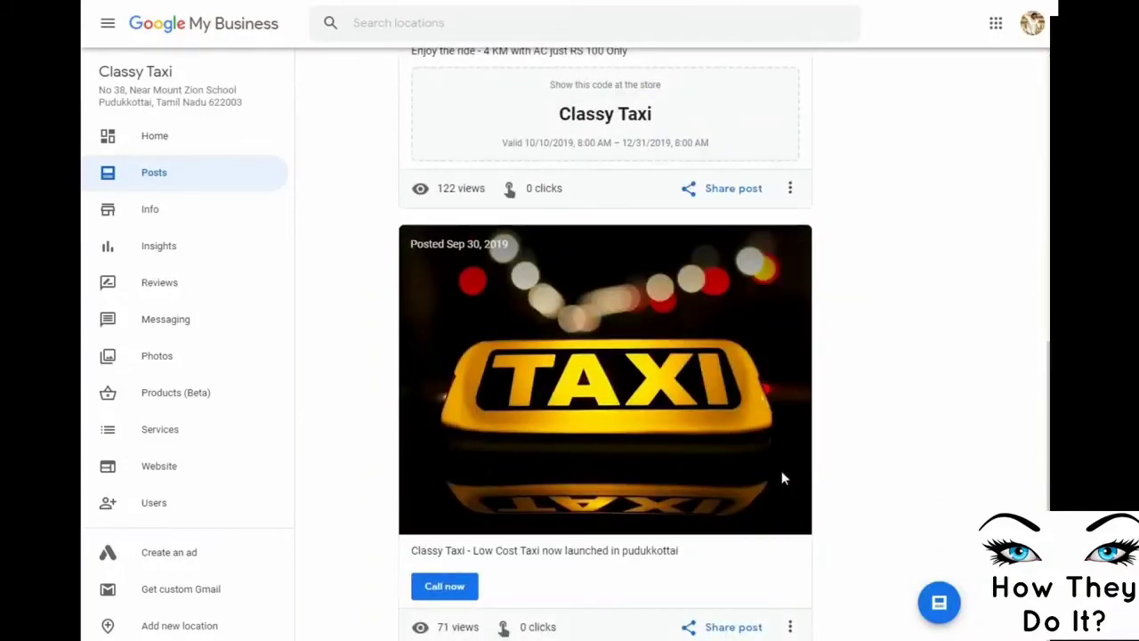
{"action": "left_click", "coordinate": [149, 210]}
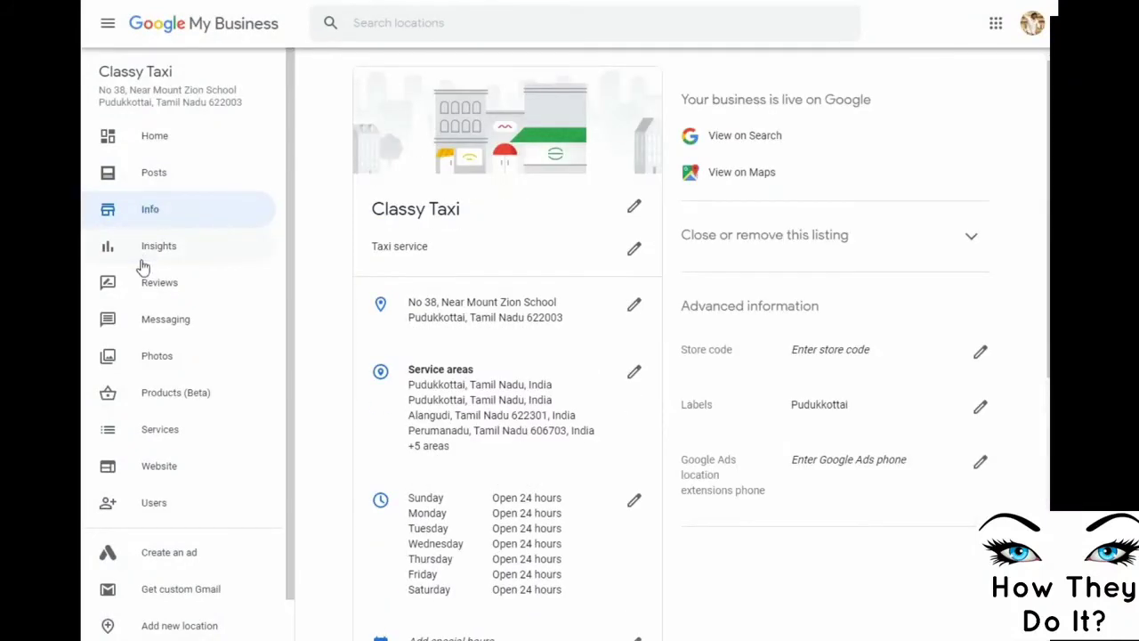
Check Classy Taxi's 24-hour opening hours and phone number, closing both editors unchanged
{"action": "left_click", "coordinate": [635, 504]}
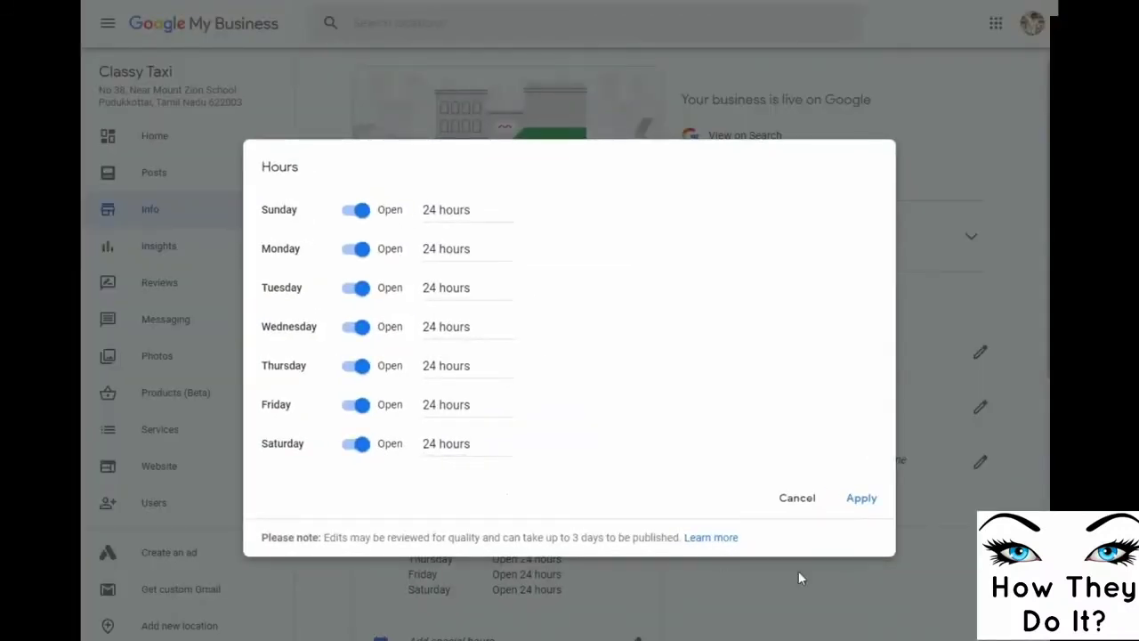
{"action": "left_click", "coordinate": [806, 506]}
{"action": "scroll", "coordinate": [808, 529], "scroll_direction": "down", "scroll_amount": 5}
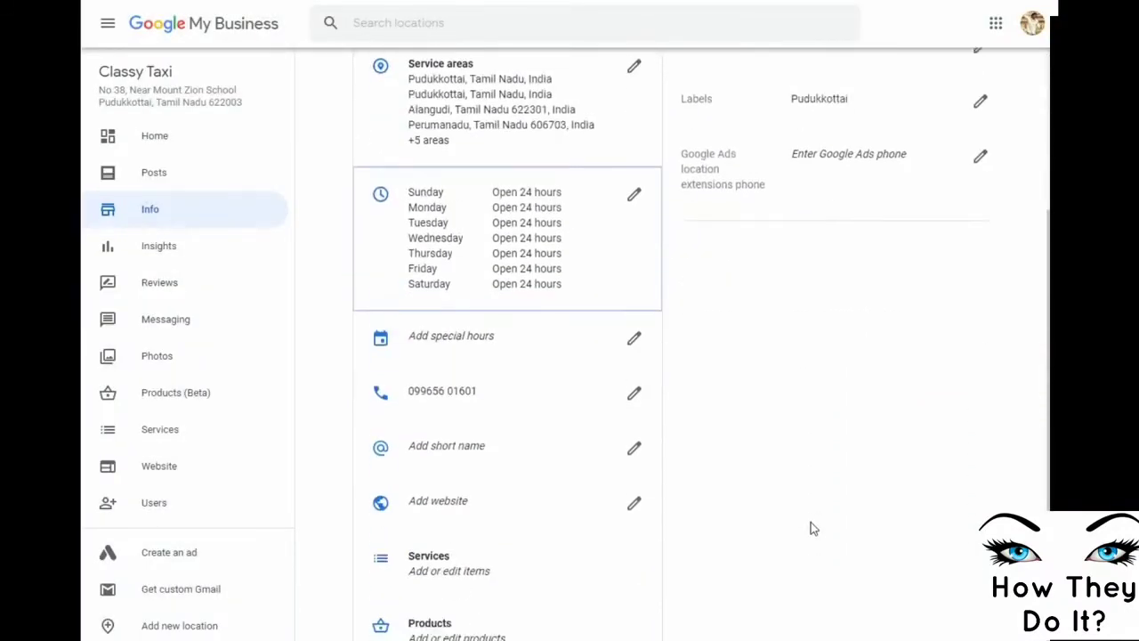
{"action": "scroll", "coordinate": [811, 529], "scroll_direction": "down", "scroll_amount": 3}
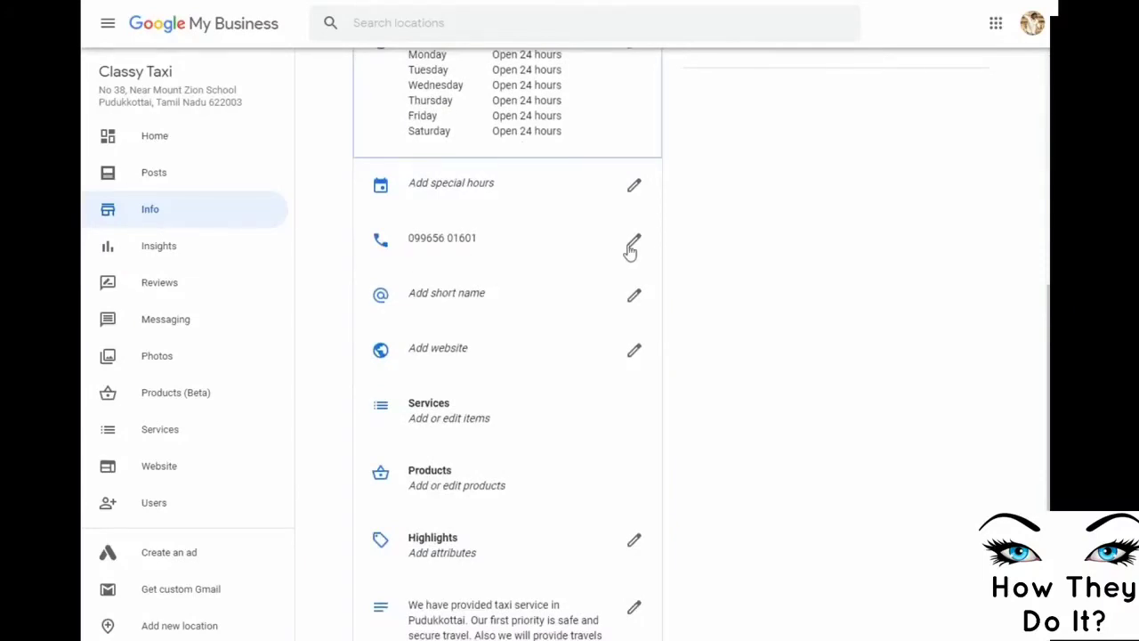
{"action": "left_click", "coordinate": [634, 249]}
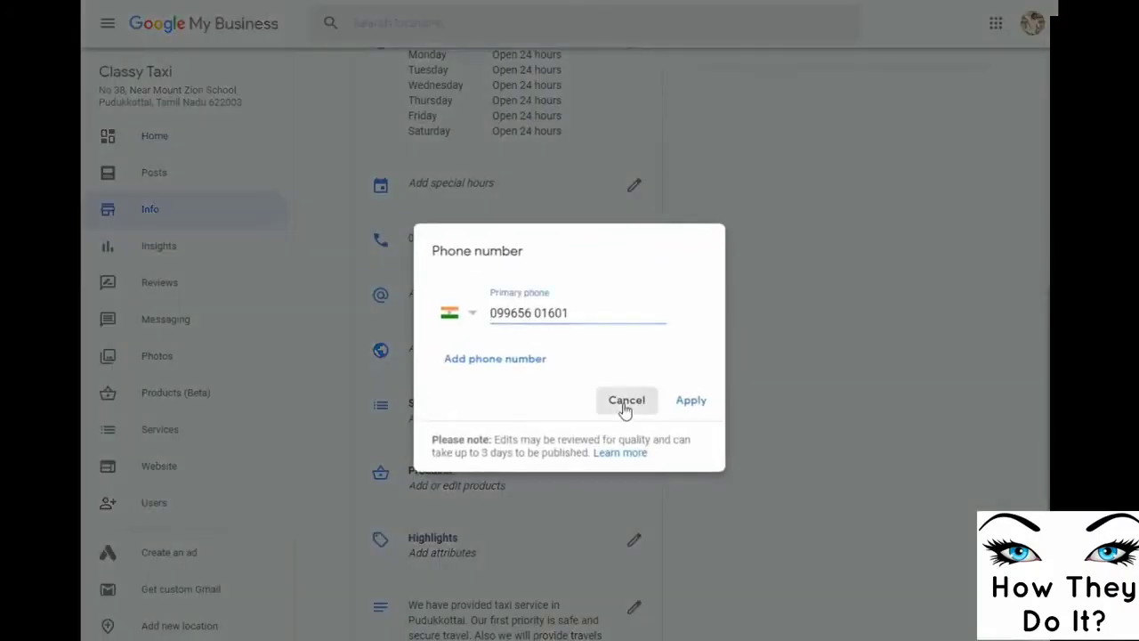
{"action": "left_click", "coordinate": [625, 400]}
{"action": "scroll", "coordinate": [726, 405], "scroll_direction": "down", "scroll_amount": 3}
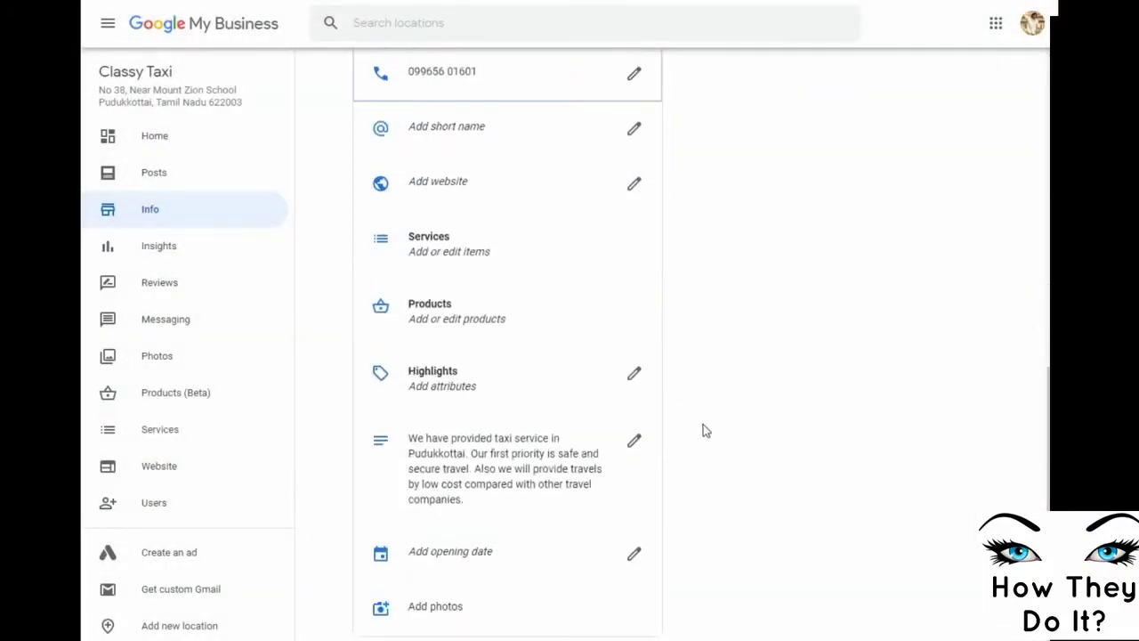
{"action": "scroll", "coordinate": [817, 448], "scroll_direction": "up", "scroll_amount": 10}
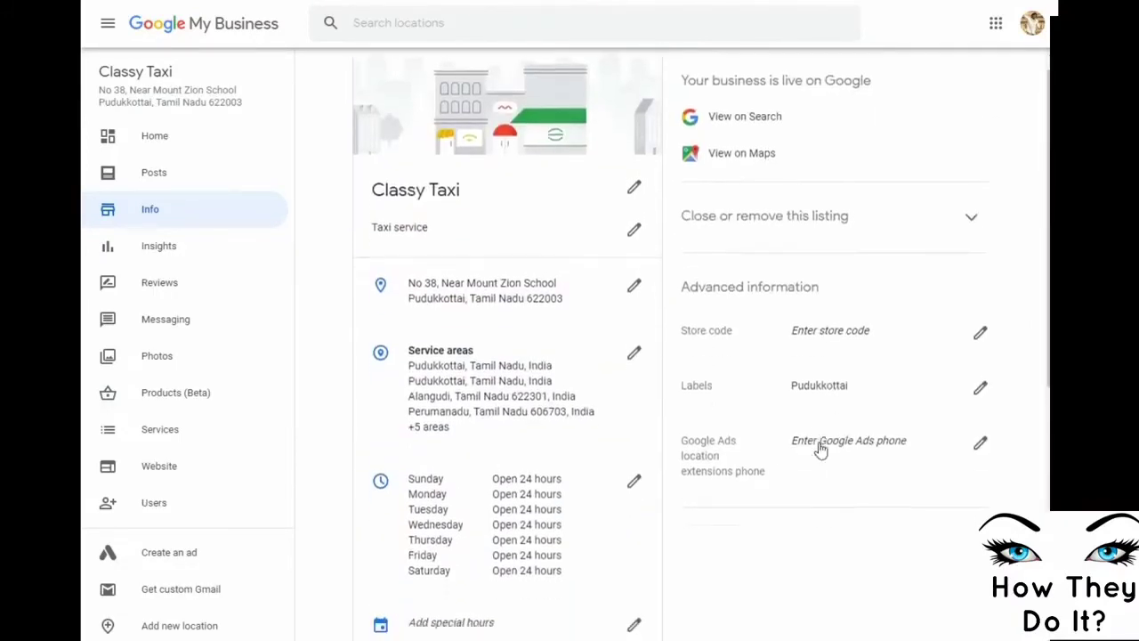
Browse Classy Taxi's Insights, Reviews, Messaging and Services pages, then return to Home
{"action": "left_click", "coordinate": [147, 249]}
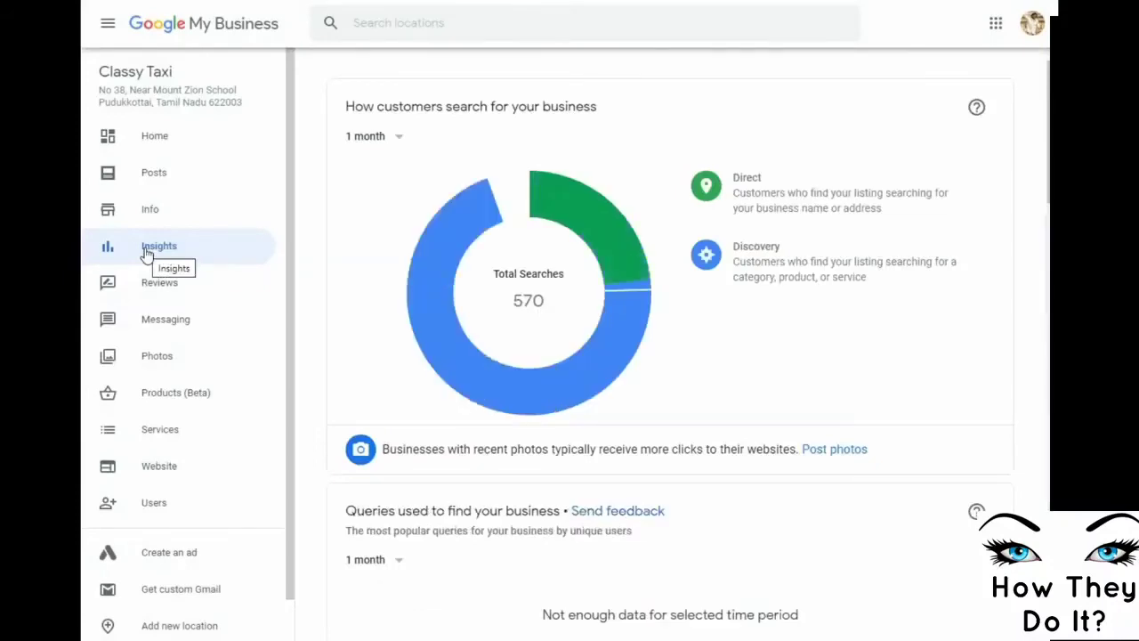
{"action": "left_click", "coordinate": [145, 286]}
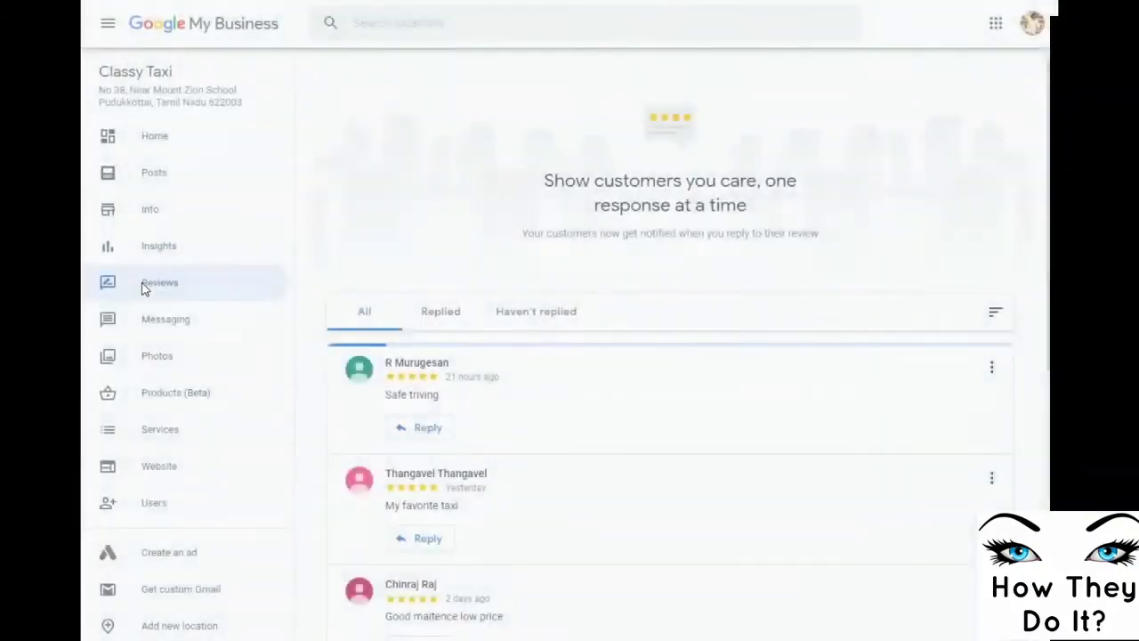
{"action": "scroll", "coordinate": [625, 452], "scroll_direction": "down", "scroll_amount": 3}
{"action": "scroll", "coordinate": [626, 451], "scroll_direction": "down", "scroll_amount": 6}
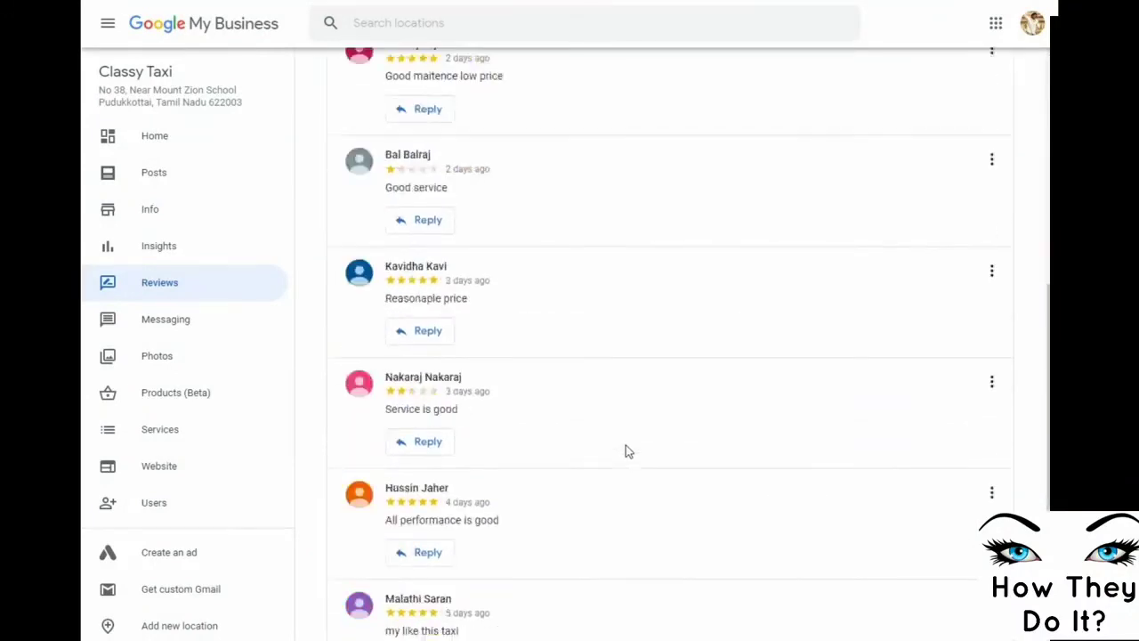
{"action": "left_click", "coordinate": [130, 322]}
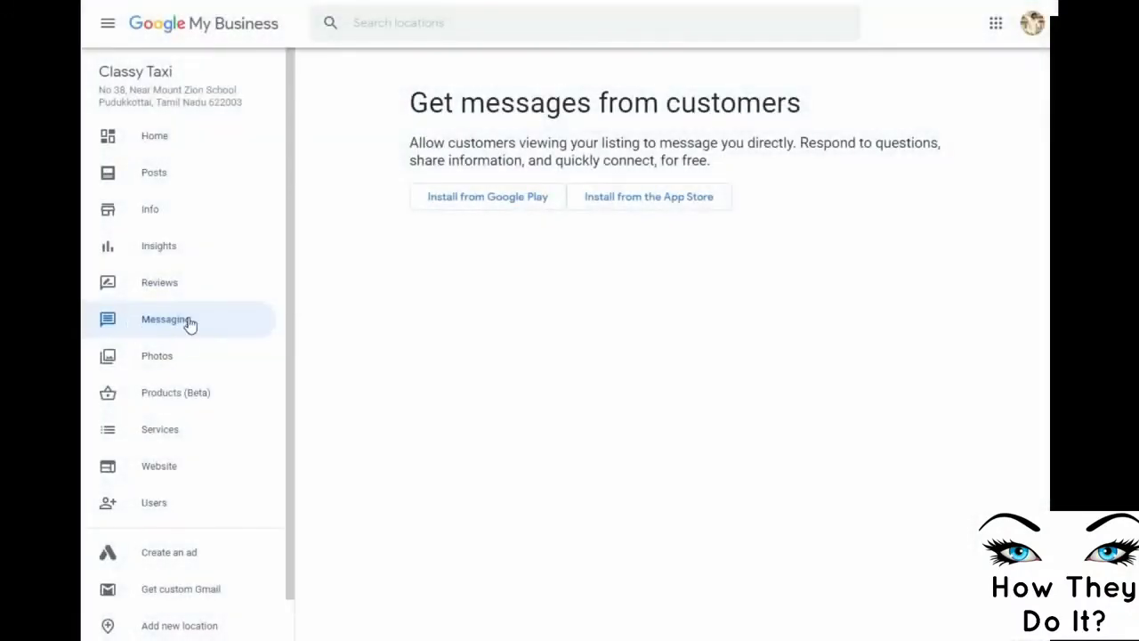
{"action": "left_click", "coordinate": [153, 445]}
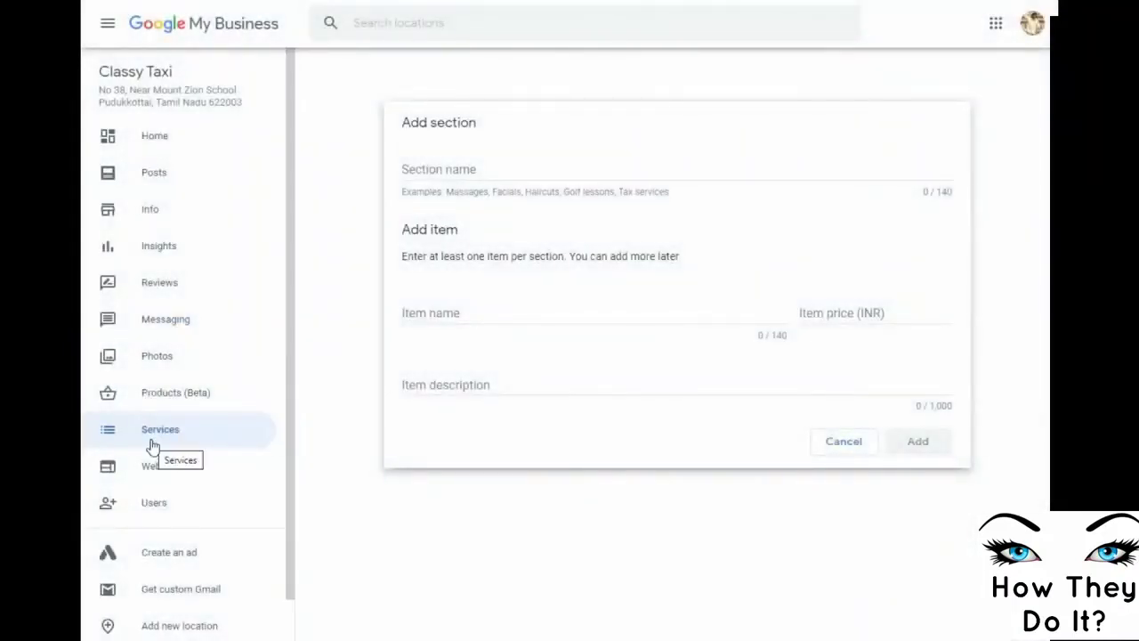
{"action": "scroll", "coordinate": [149, 445], "scroll_direction": "down", "scroll_amount": 3}
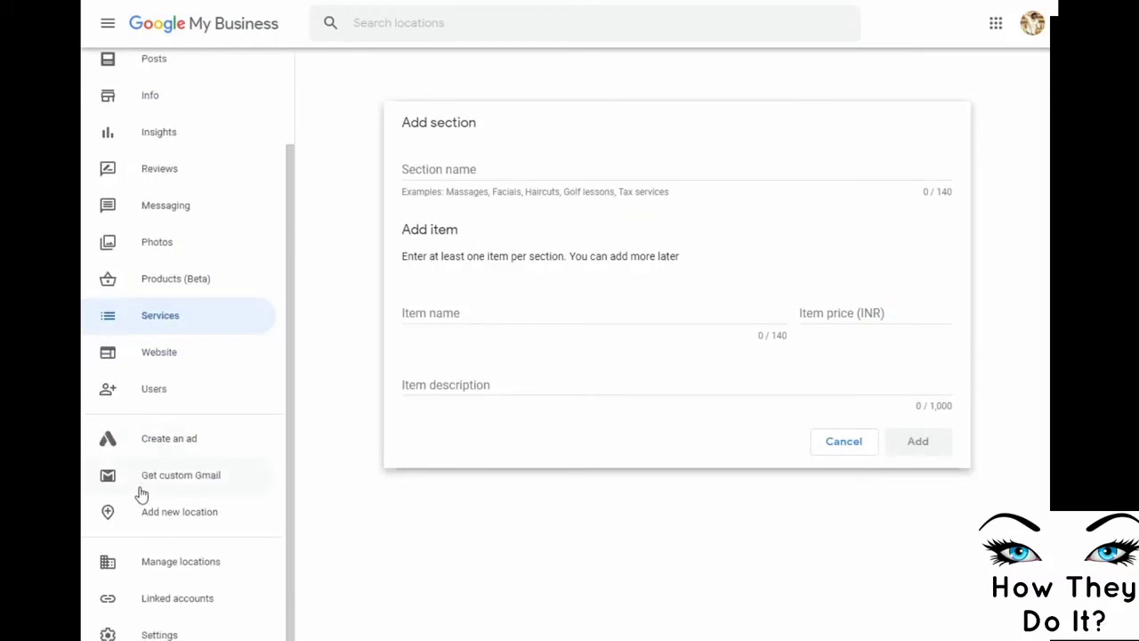
{"action": "scroll", "coordinate": [145, 461], "scroll_direction": "up", "scroll_amount": 3}
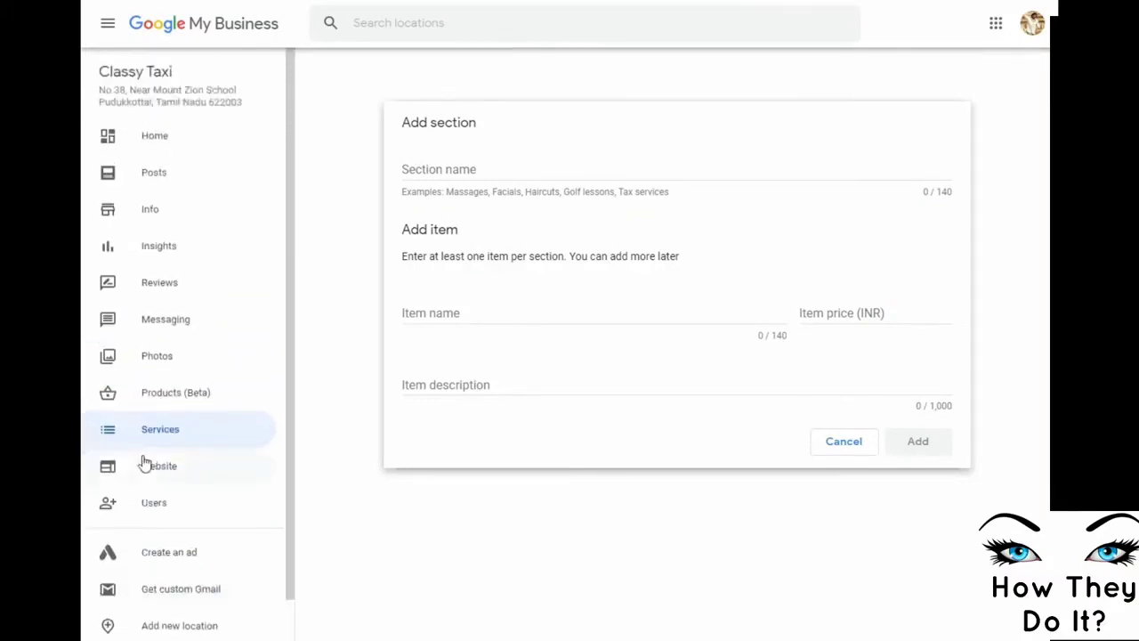
{"action": "left_click", "coordinate": [152, 135]}
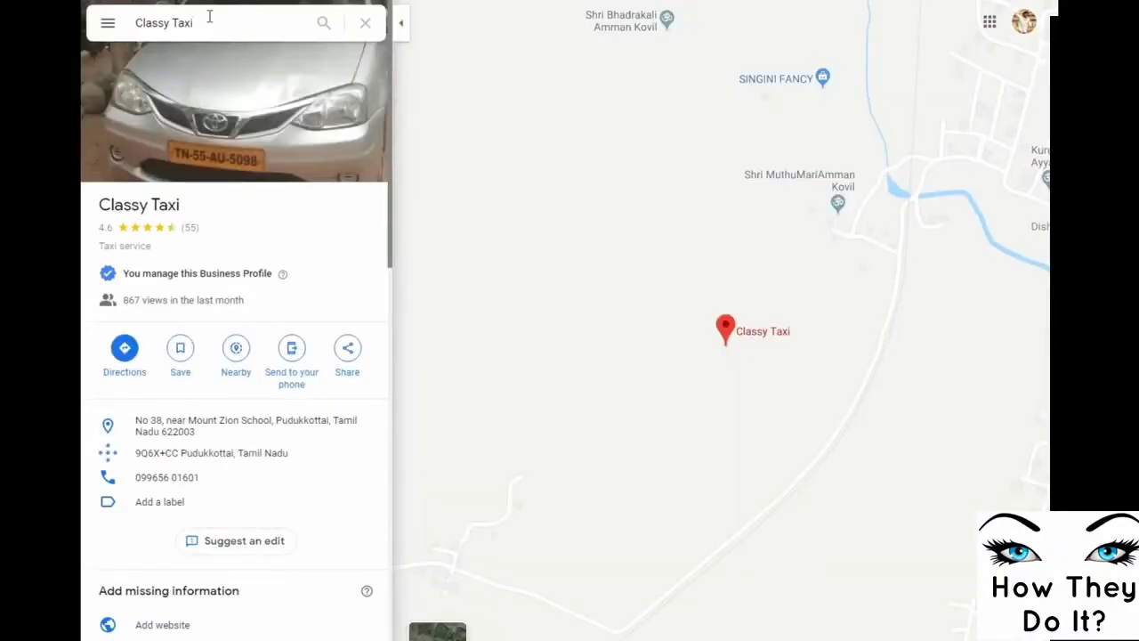
Search Google Maps for 'taxi service' and scroll the results, with Classy Taxi ranked first
{"action": "left_click_drag", "start_coordinate": [209, 17], "coordinate": [133, 25]}
{"action": "type", "text": "tax"}
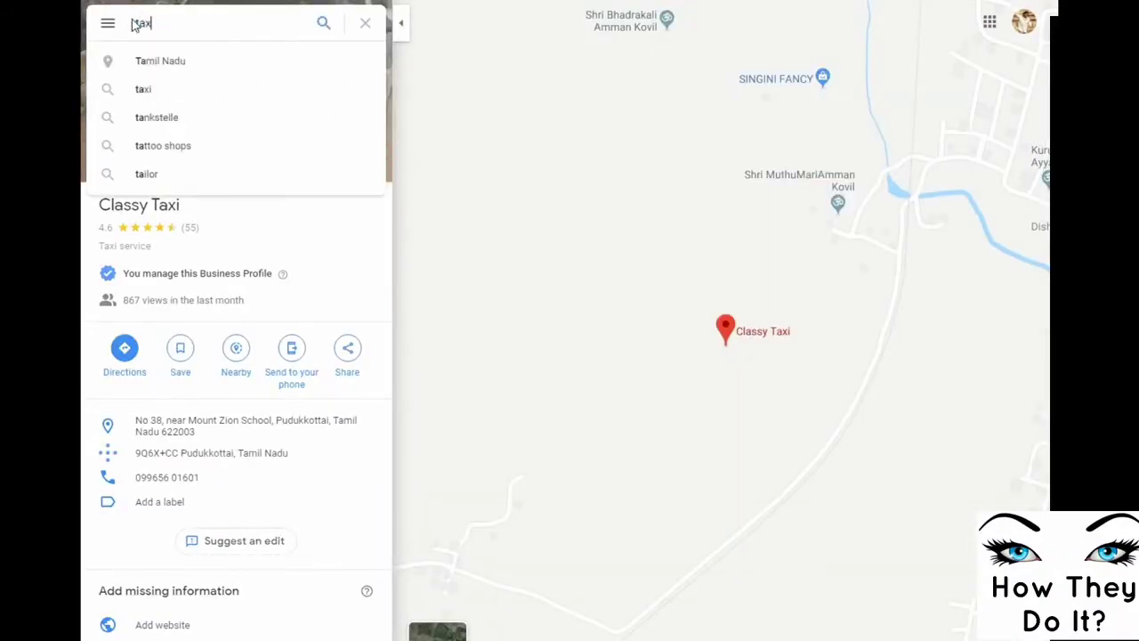
{"action": "type", "text": "i serv"}
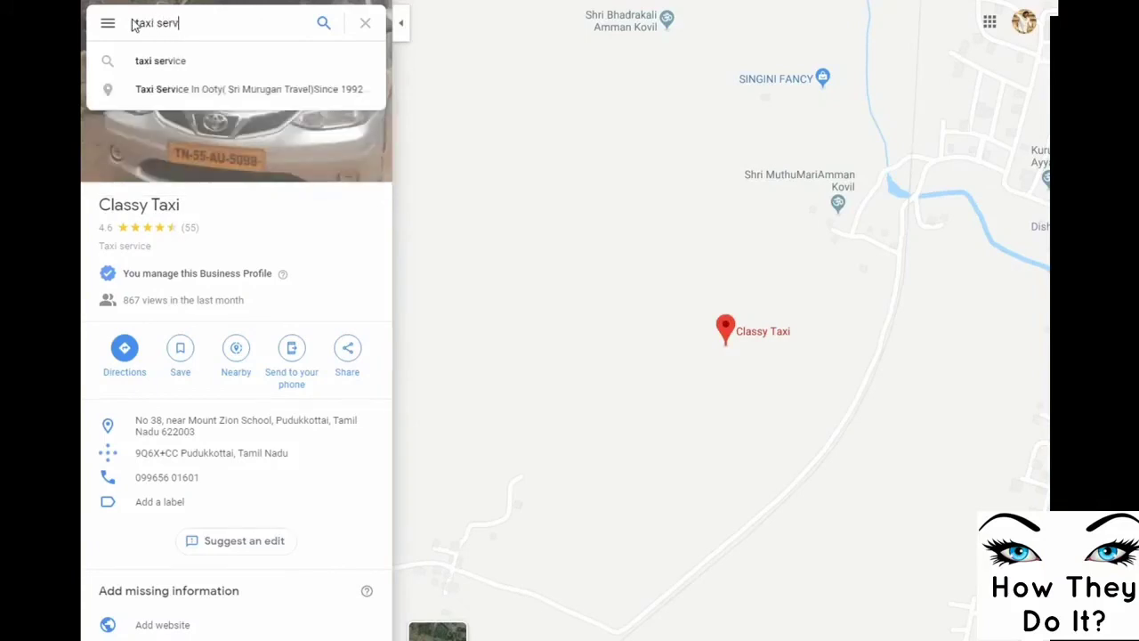
{"action": "type", "text": "i"}
{"action": "left_click", "coordinate": [170, 69]}
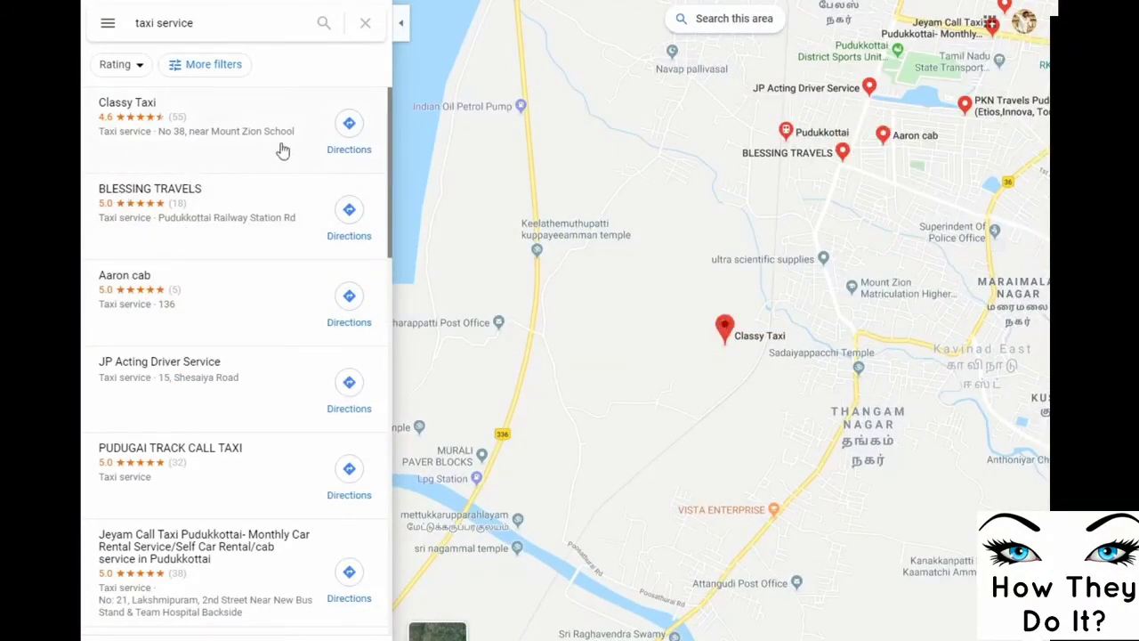
{"action": "scroll", "coordinate": [252, 313], "scroll_direction": "down", "scroll_amount": 4}
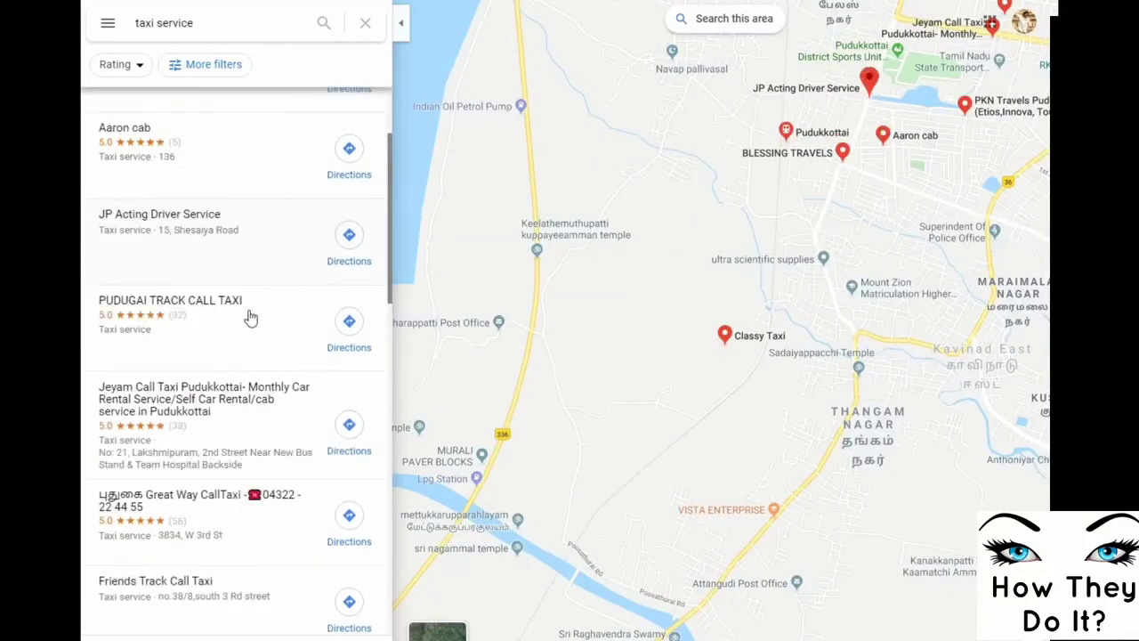
{"action": "scroll", "coordinate": [220, 384], "scroll_direction": "down", "scroll_amount": 8}
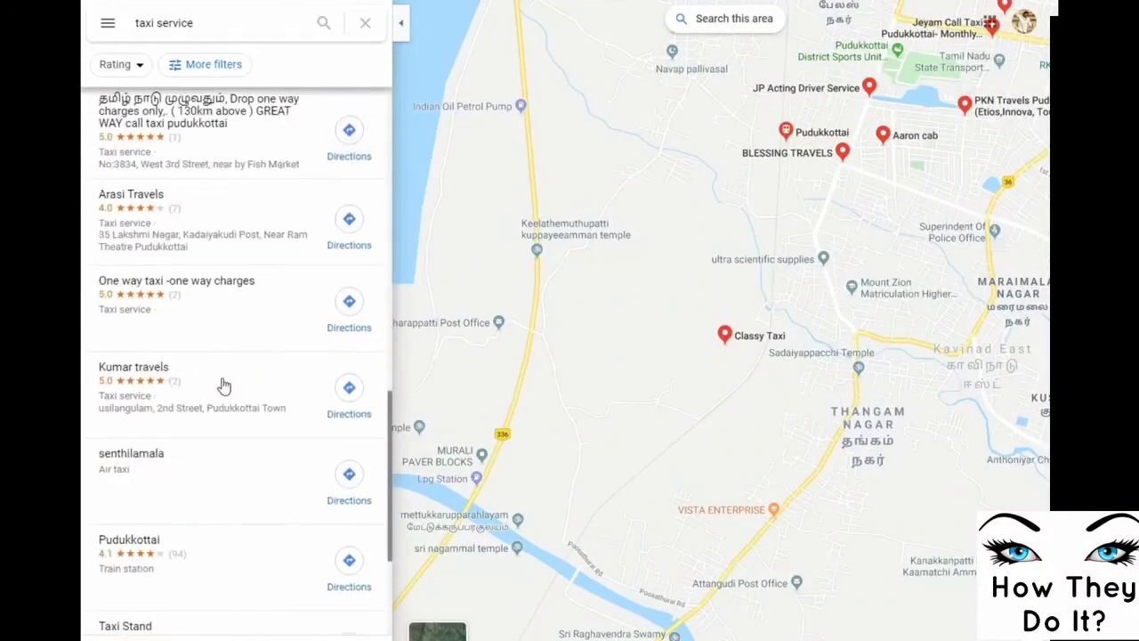
{"action": "scroll", "coordinate": [223, 383], "scroll_direction": "up", "scroll_amount": 10}
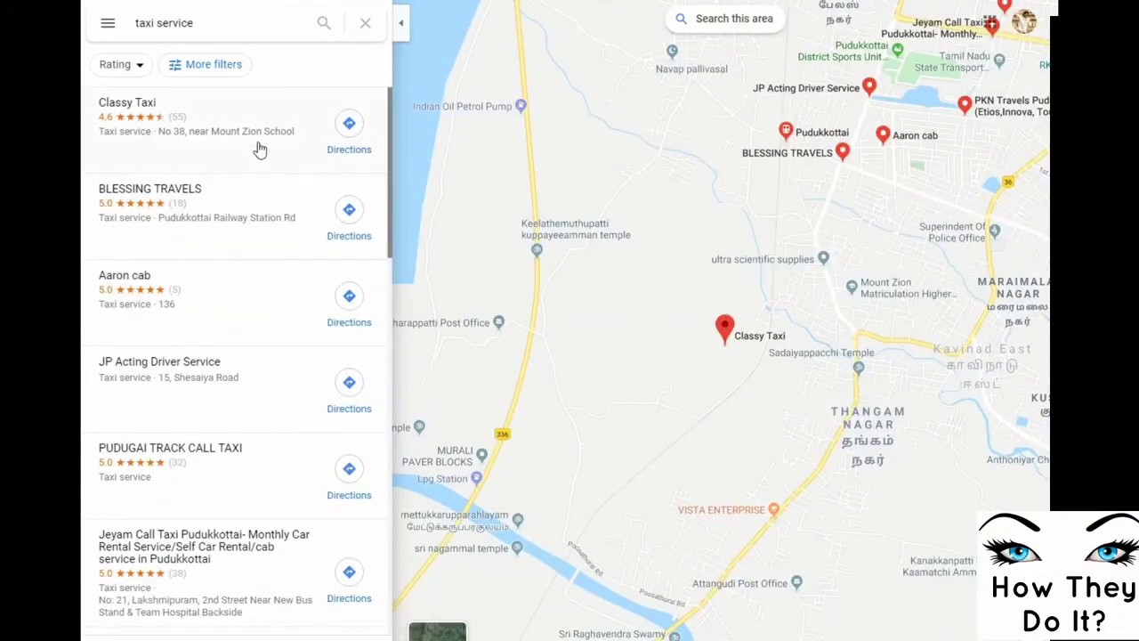
{"action": "scroll", "coordinate": [186, 407], "scroll_direction": "down", "scroll_amount": 4}
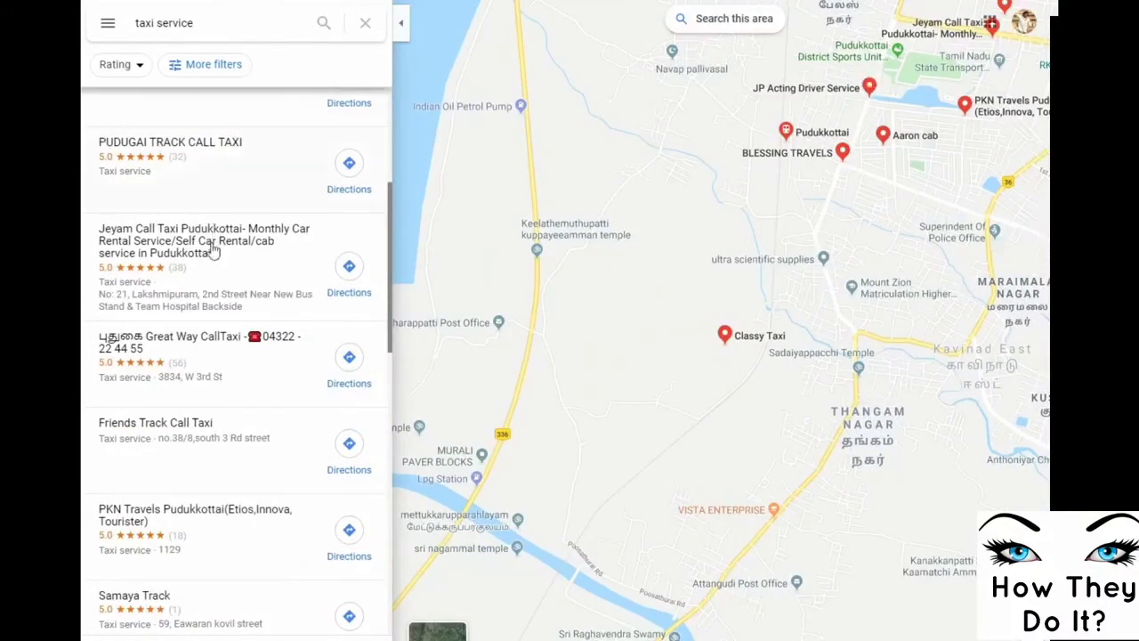
{"action": "scroll", "coordinate": [209, 280], "scroll_direction": "down", "scroll_amount": 2}
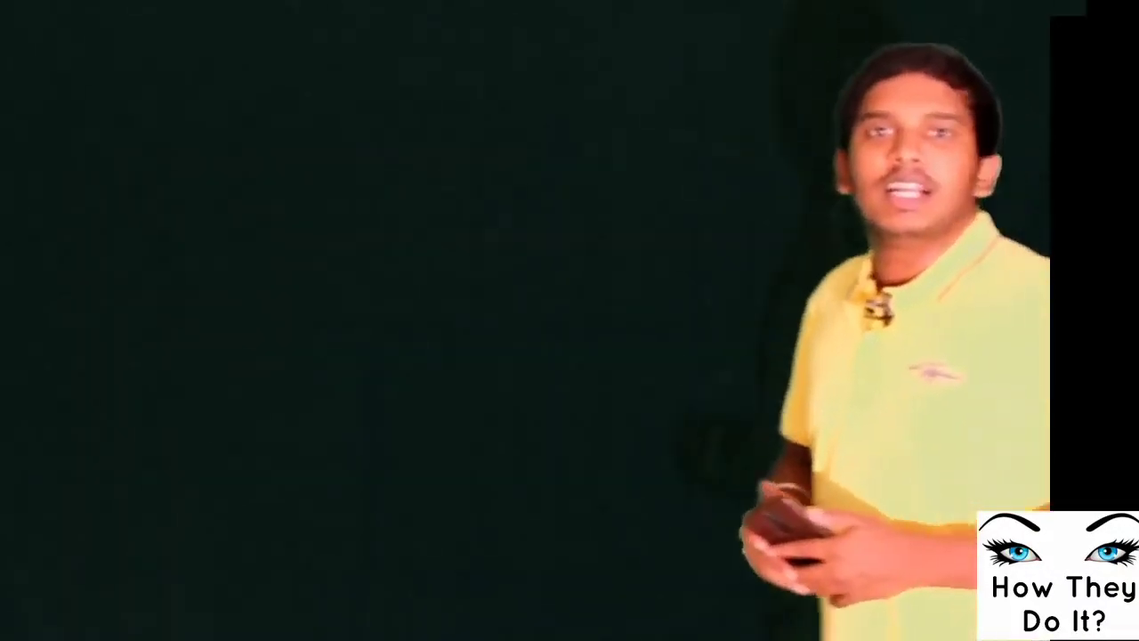